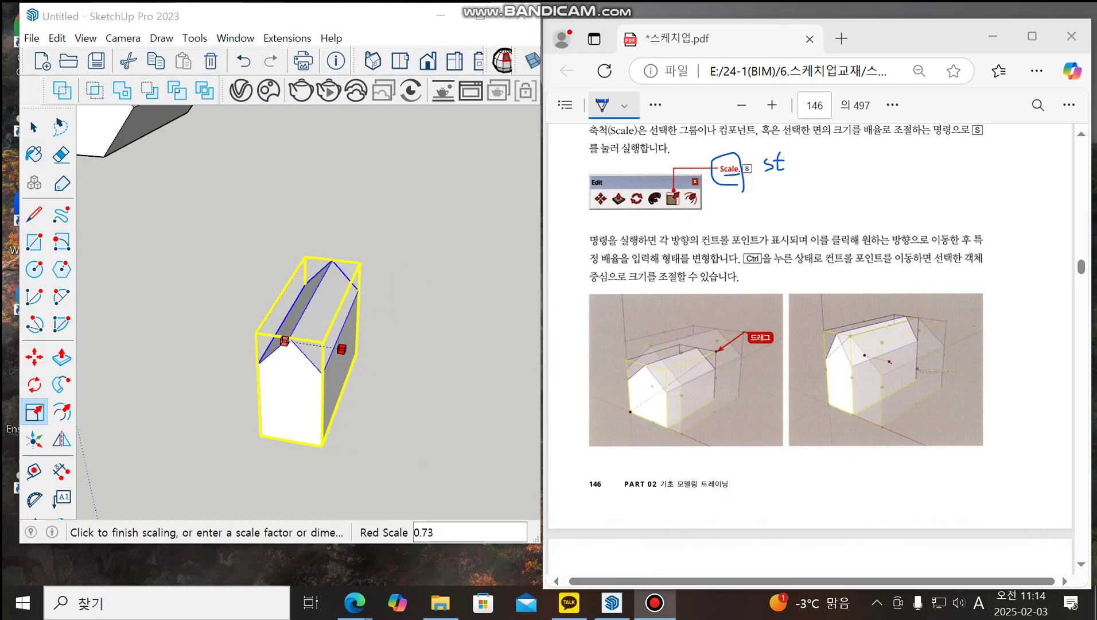
Step: Scale the selected house group along the red axis by a factor of 1.5
{"action": "left_click", "coordinate": [34, 128]}
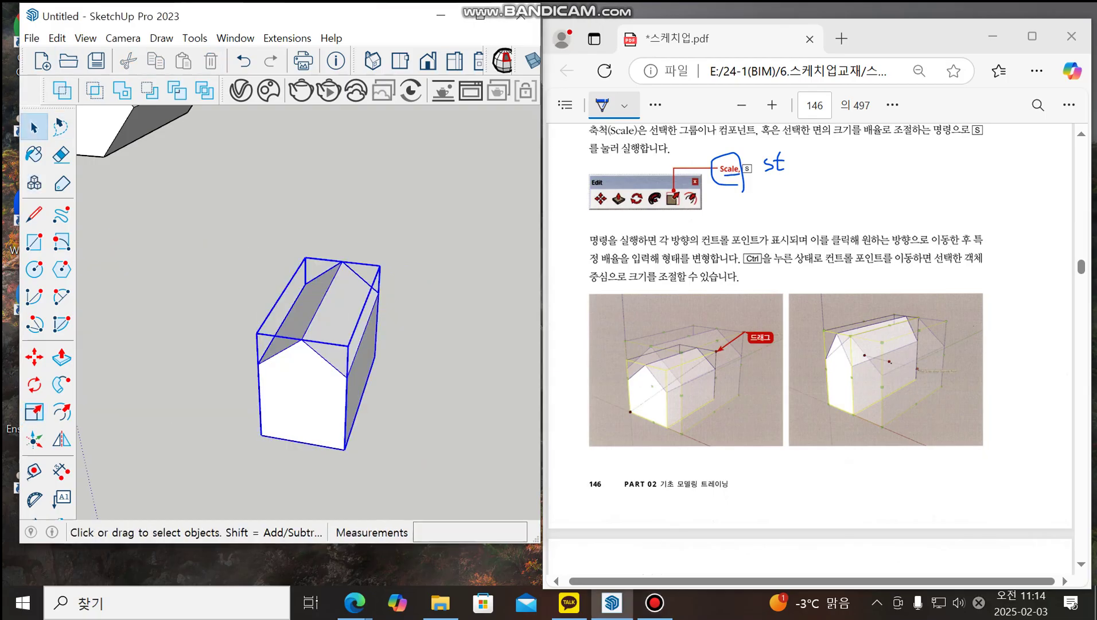
{"action": "left_click", "coordinate": [33, 412]}
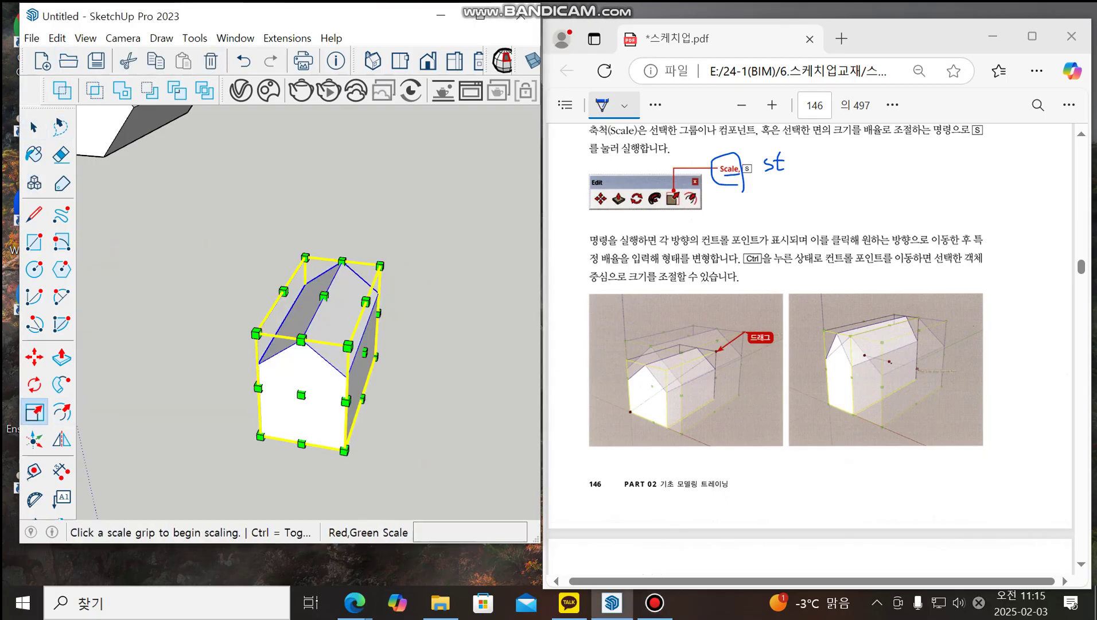
{"action": "left_click", "coordinate": [373, 357]}
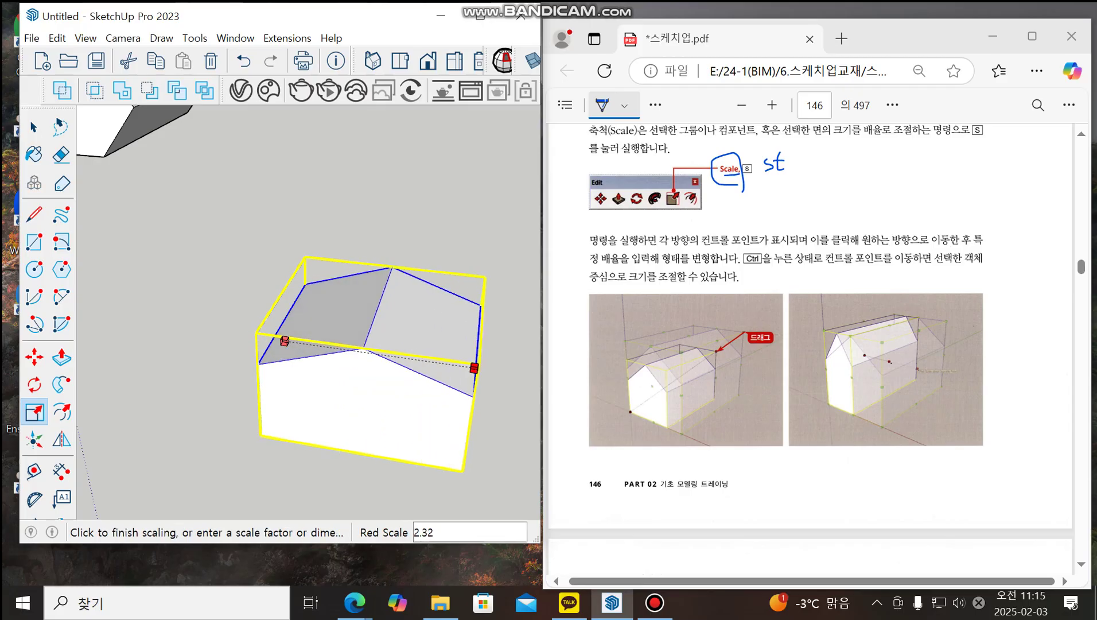
{"action": "type", "text": "10"}
{"action": "key", "text": "BackSpace"}
{"action": "type", "text": ".5"}
{"action": "key", "text": "Return"}
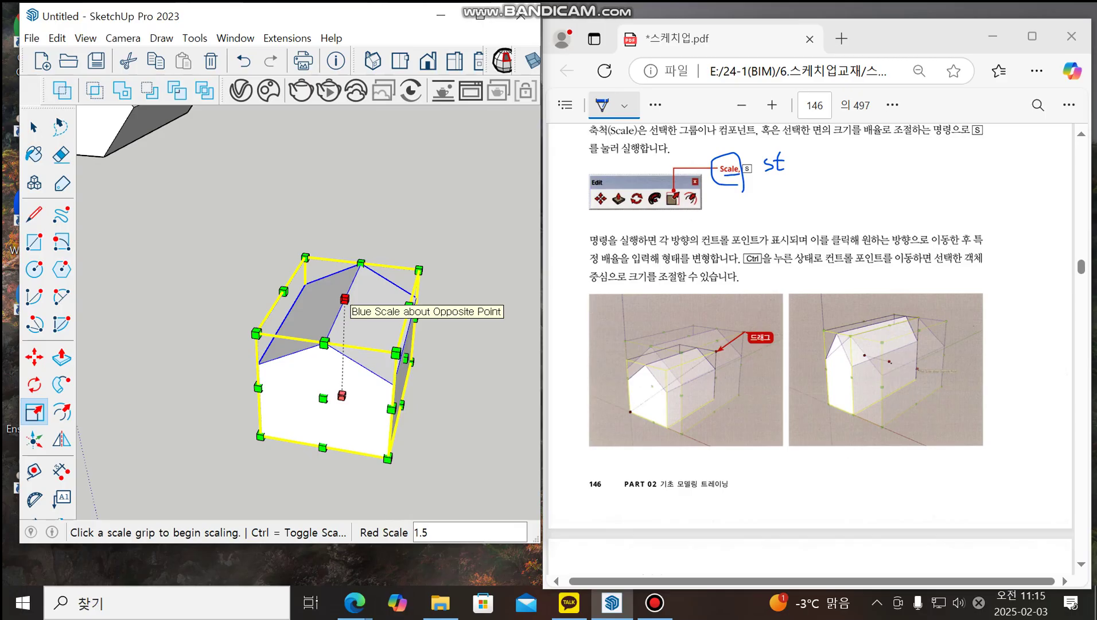
Step: Scale the house group along the blue axis by a factor of 1.5 from its top centre grip
{"action": "left_click", "coordinate": [344, 299]}
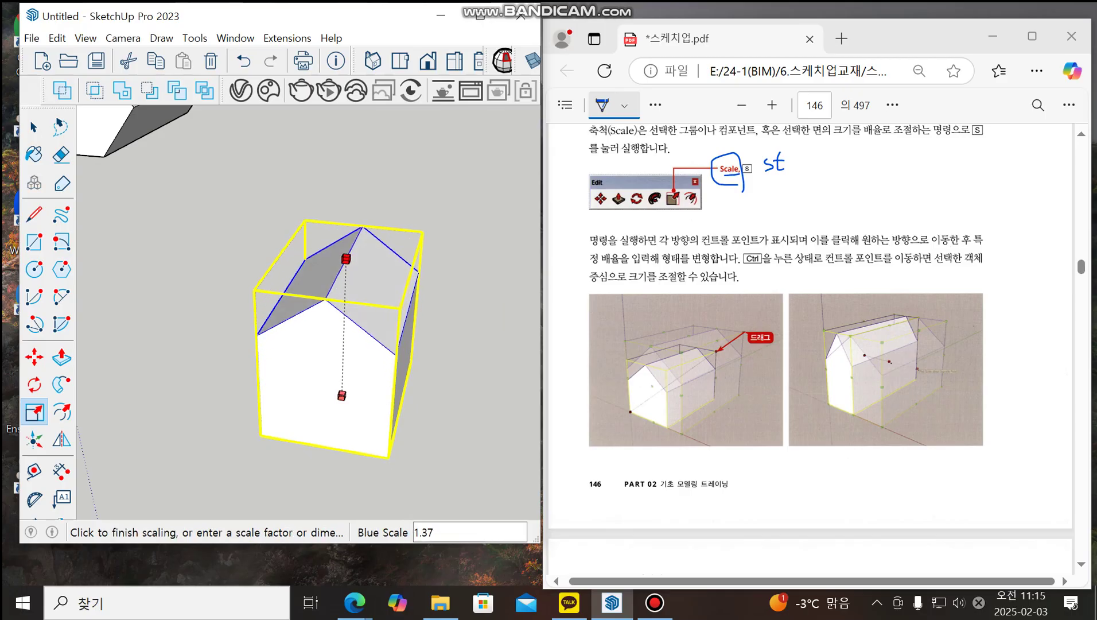
{"action": "type", "text": "1.5"}
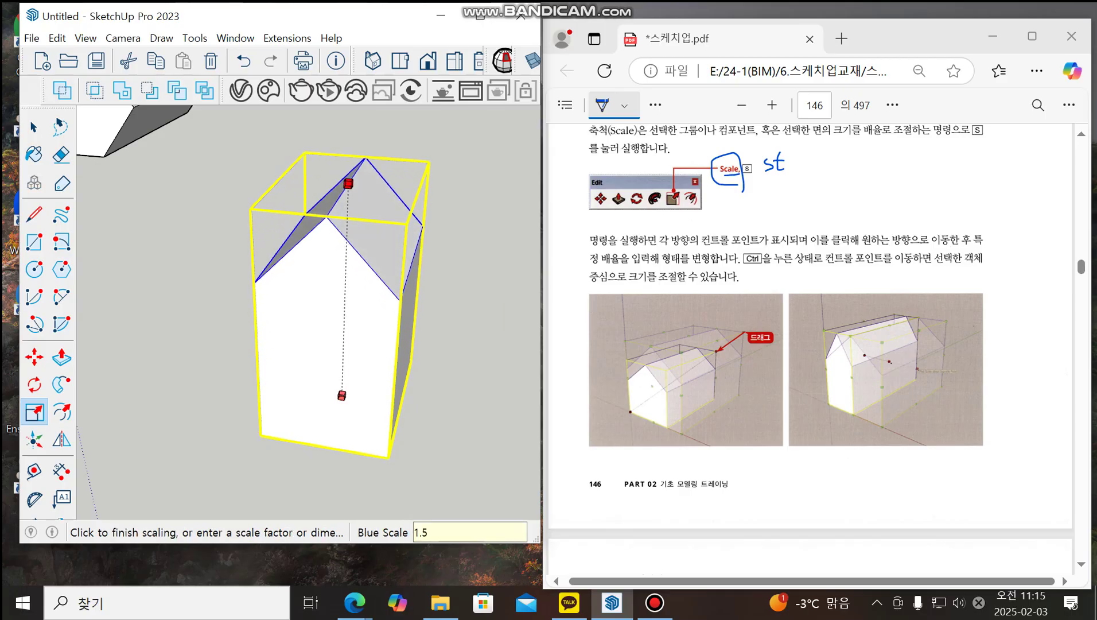
{"action": "key", "text": "Return"}
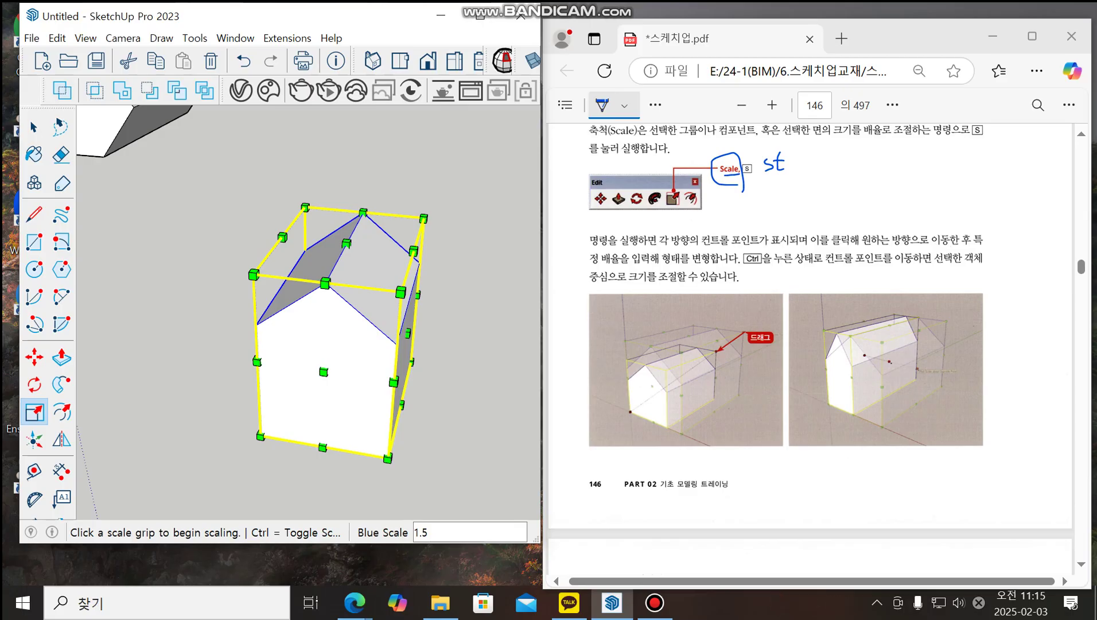
Step: Go to page 147 of the textbook PDF and circle the tapered box in its first figure with the pen
{"action": "scroll", "coordinate": [811, 345], "scroll_direction": "down", "scroll_amount": 5}
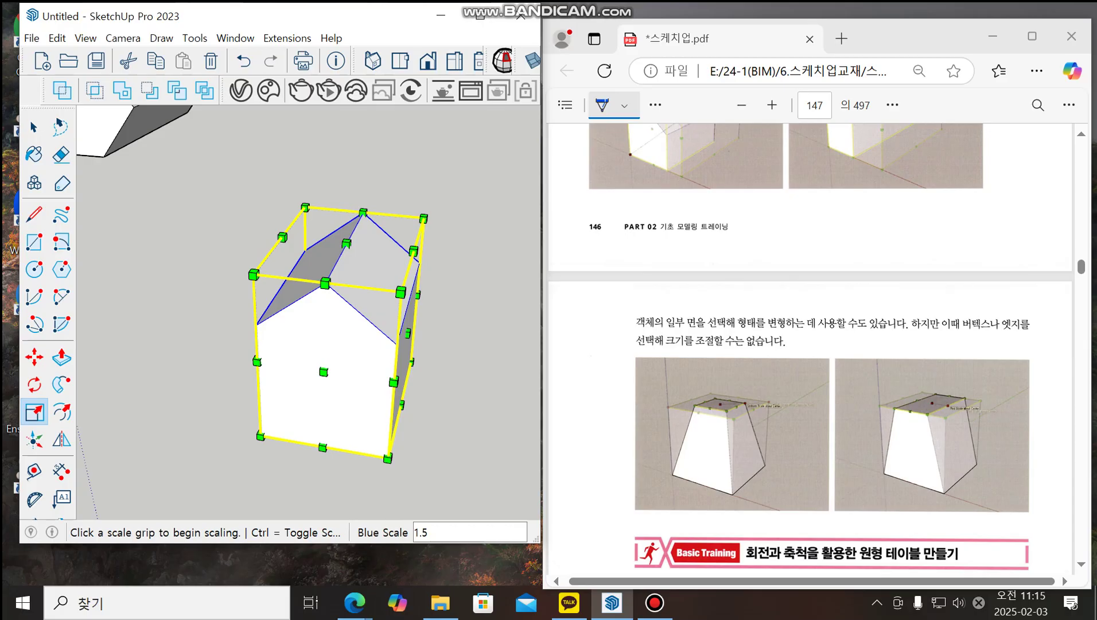
{"action": "scroll", "coordinate": [810, 351], "scroll_direction": "up", "scroll_amount": 6}
{"action": "scroll", "coordinate": [811, 350], "scroll_direction": "down", "scroll_amount": 9}
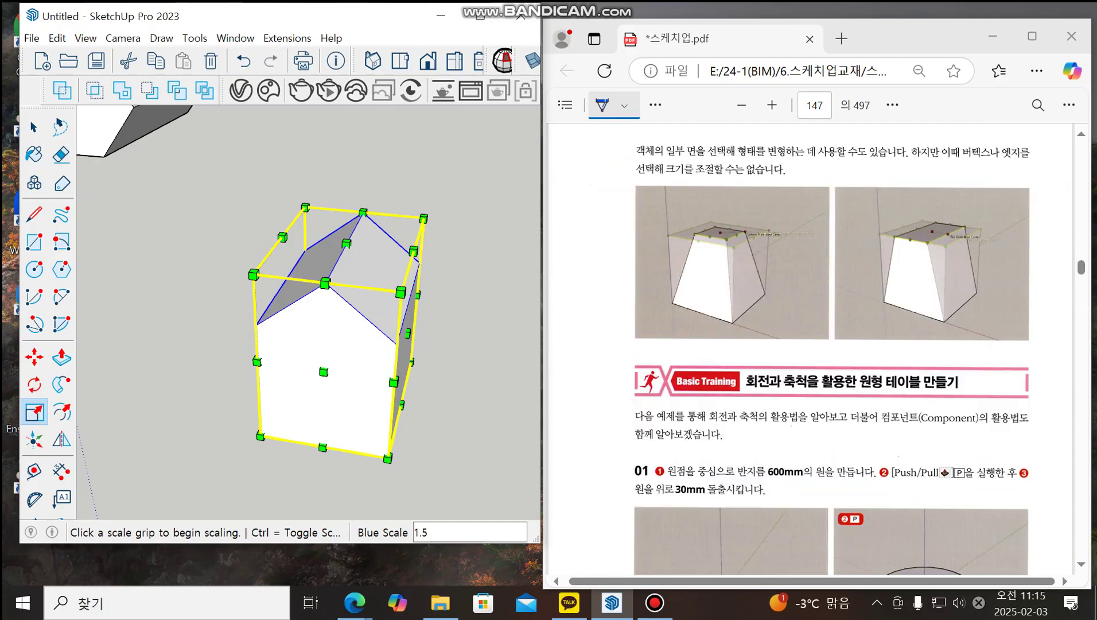
{"action": "scroll", "coordinate": [811, 350], "scroll_direction": "up", "scroll_amount": 3}
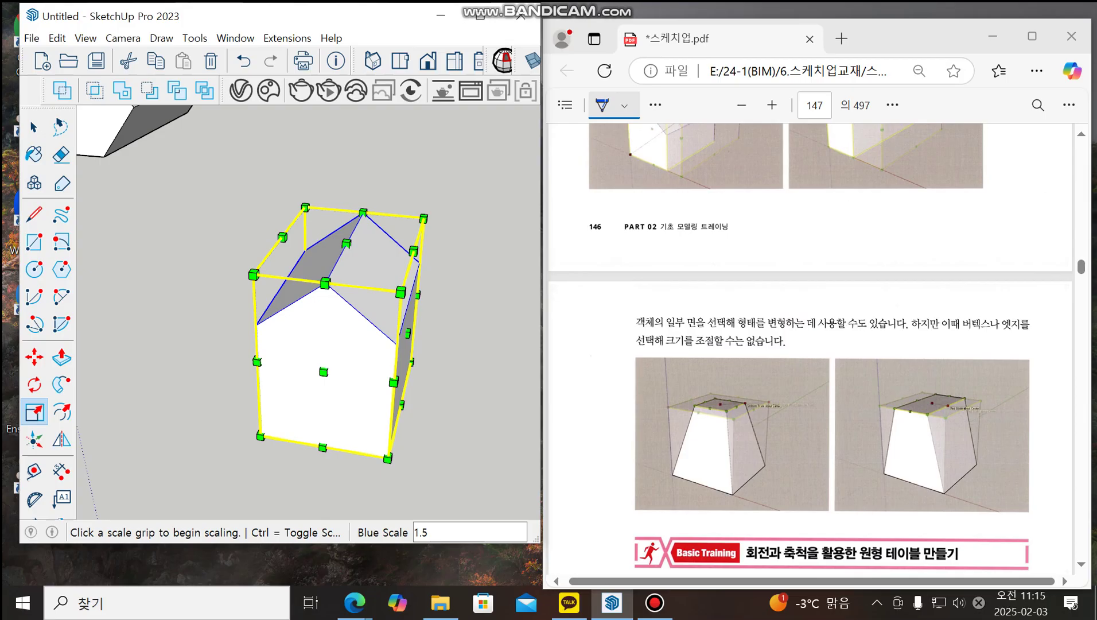
{"action": "scroll", "coordinate": [810, 347], "scroll_direction": "down", "scroll_amount": 2}
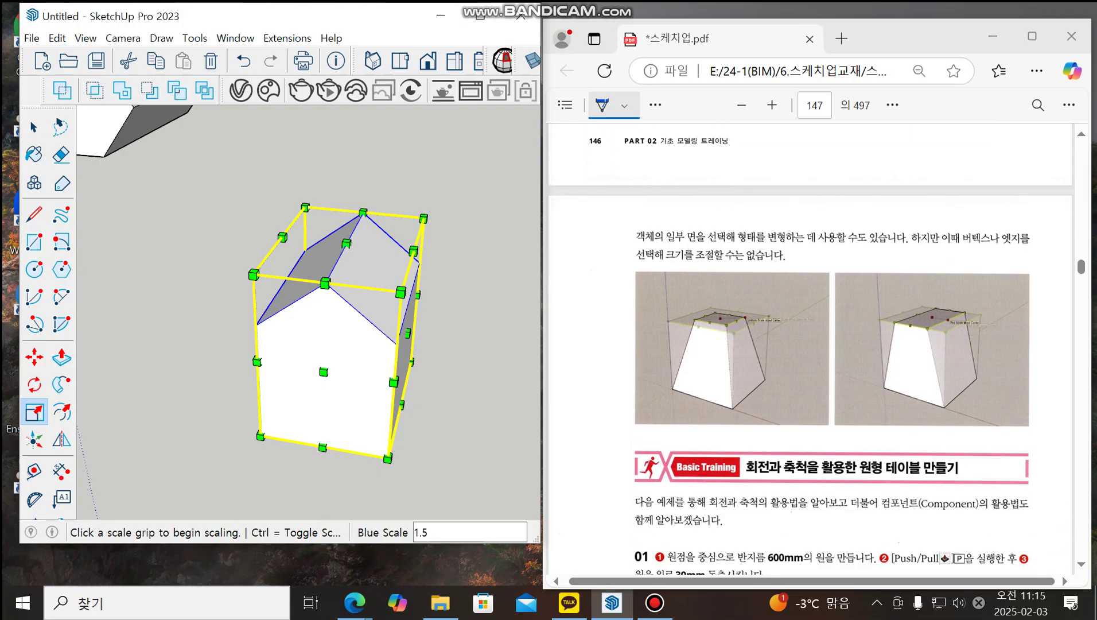
{"action": "mouse_move", "coordinate": [768, 339]}
{"action": "left_mouse_down"}
{"action": "mouse_move", "coordinate": [735, 370]}
{"action": "mouse_move", "coordinate": [648, 327]}
{"action": "mouse_move", "coordinate": [758, 269]}
{"action": "mouse_move", "coordinate": [807, 349]}
{"action": "mouse_move", "coordinate": [765, 372]}
{"action": "mouse_move", "coordinate": [767, 341]}
{"action": "left_mouse_up"}
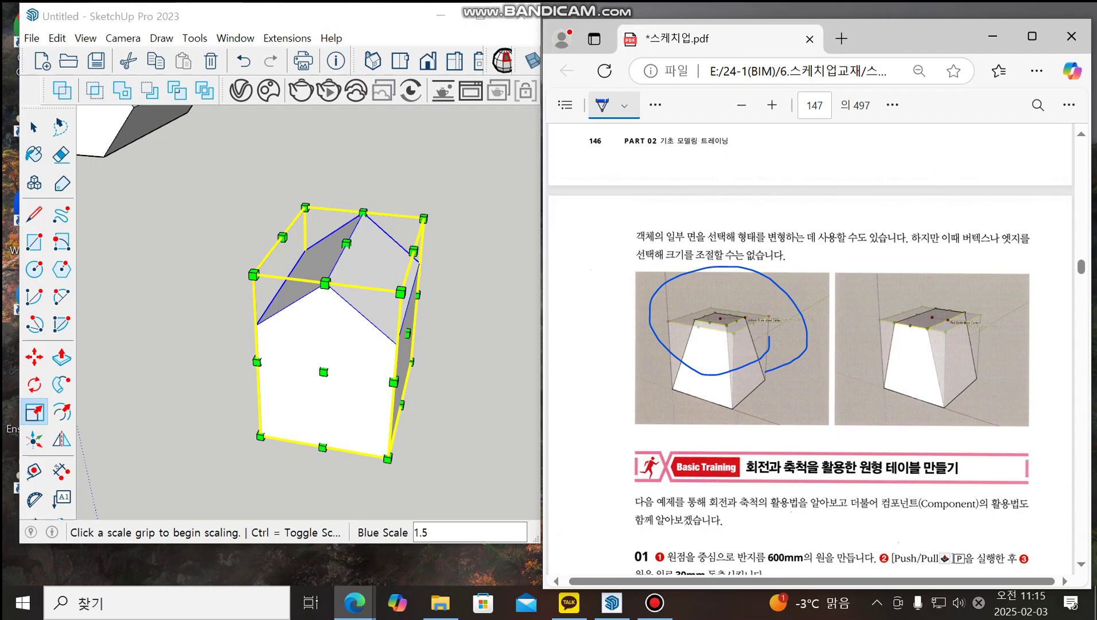
Step: Deselect the house and draw a 500 by 500 mm rectangle on the ground beside the red axis
{"action": "left_click", "coordinate": [482, 353]}
{"action": "left_click", "coordinate": [482, 353]}
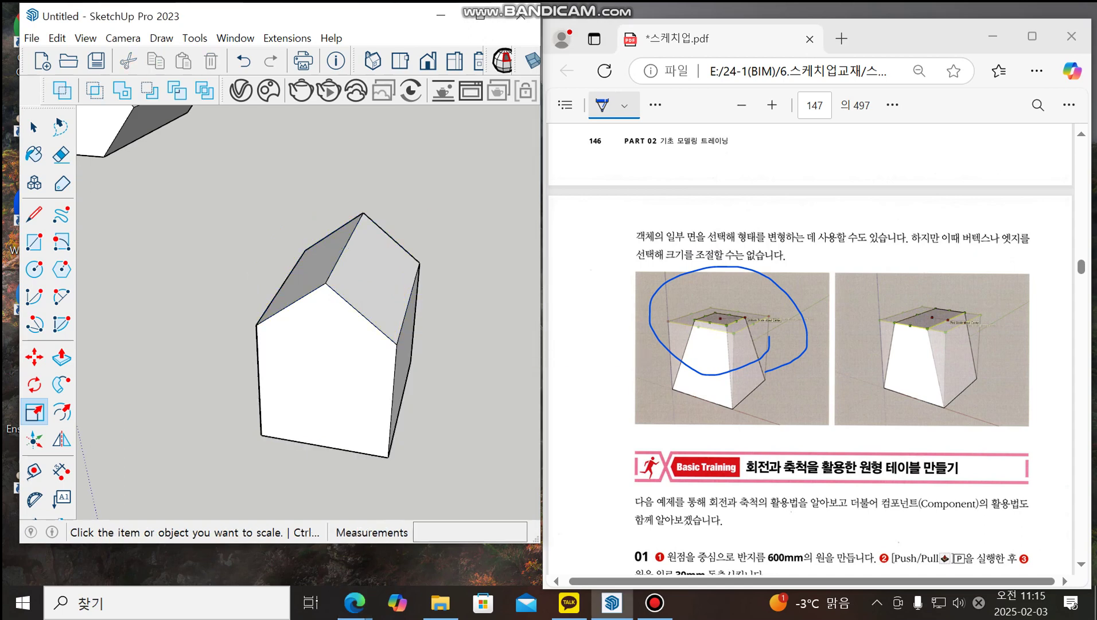
{"action": "key", "text": "space"}
{"action": "scroll", "coordinate": [252, 313], "scroll_direction": "down", "scroll_amount": 4}
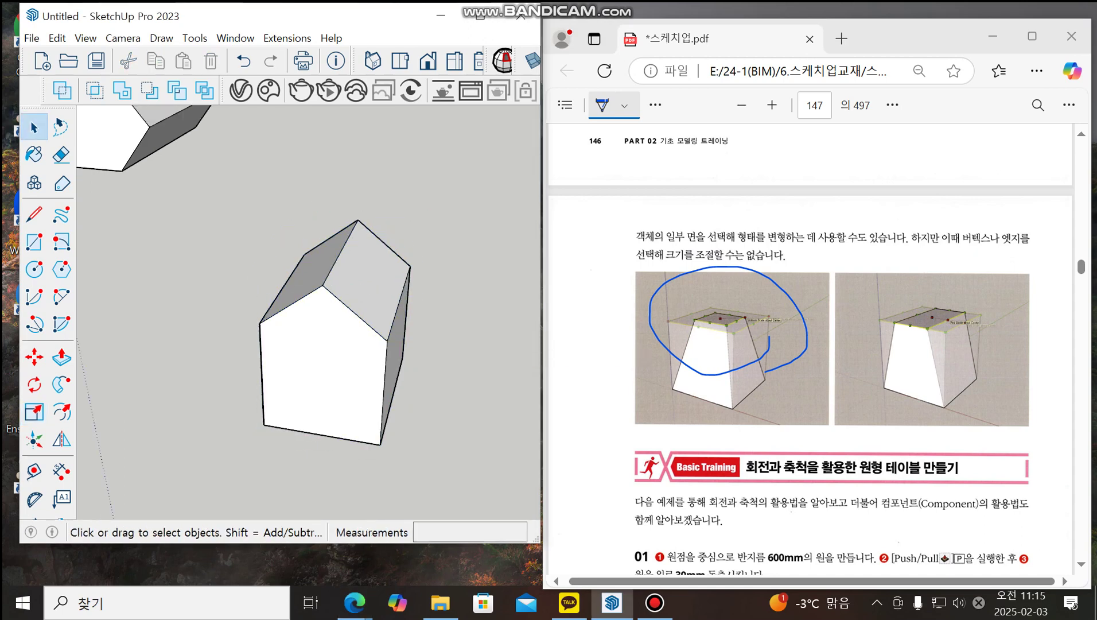
{"action": "scroll", "coordinate": [253, 314], "scroll_direction": "down", "scroll_amount": 3}
{"action": "scroll", "coordinate": [319, 257], "scroll_direction": "up", "scroll_amount": 4}
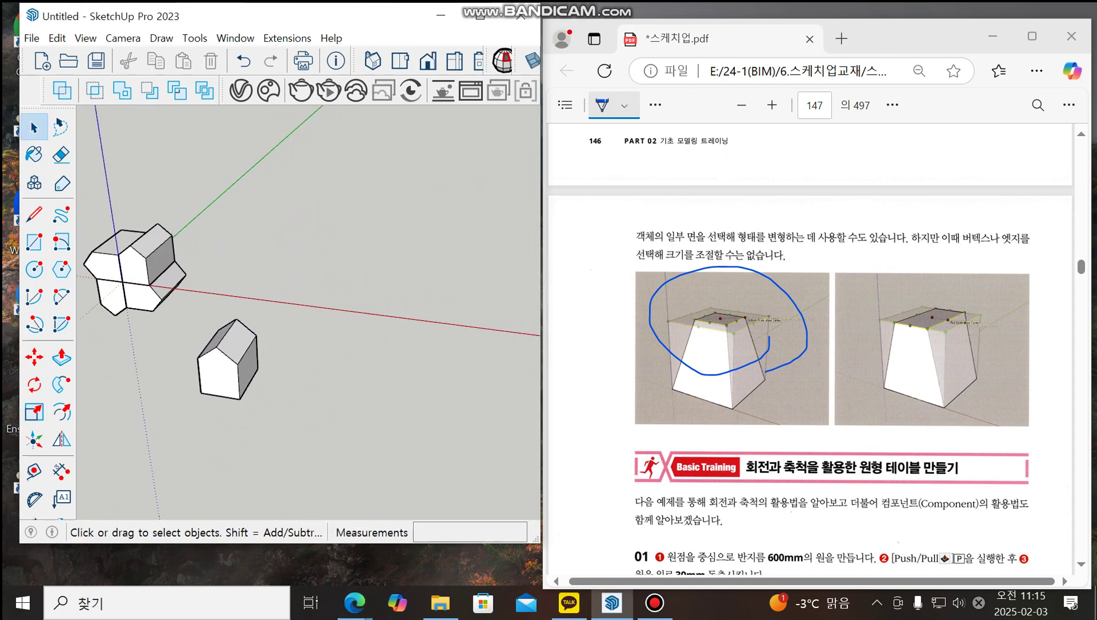
{"action": "left_click", "coordinate": [33, 241]}
{"action": "left_click", "coordinate": [368, 313]}
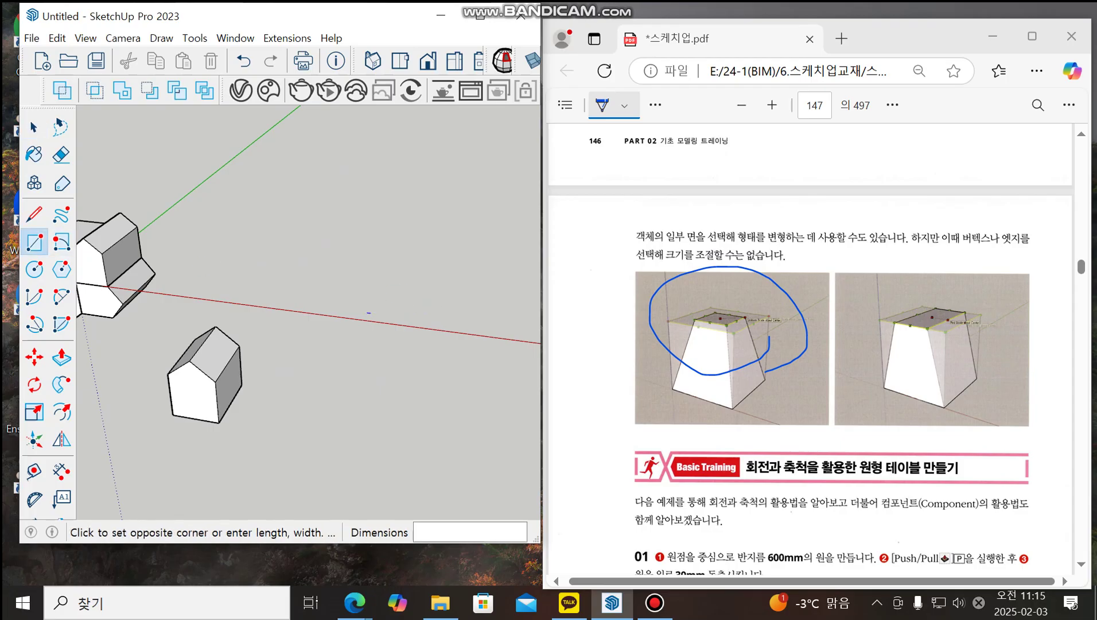
{"action": "type", "text": "500"}
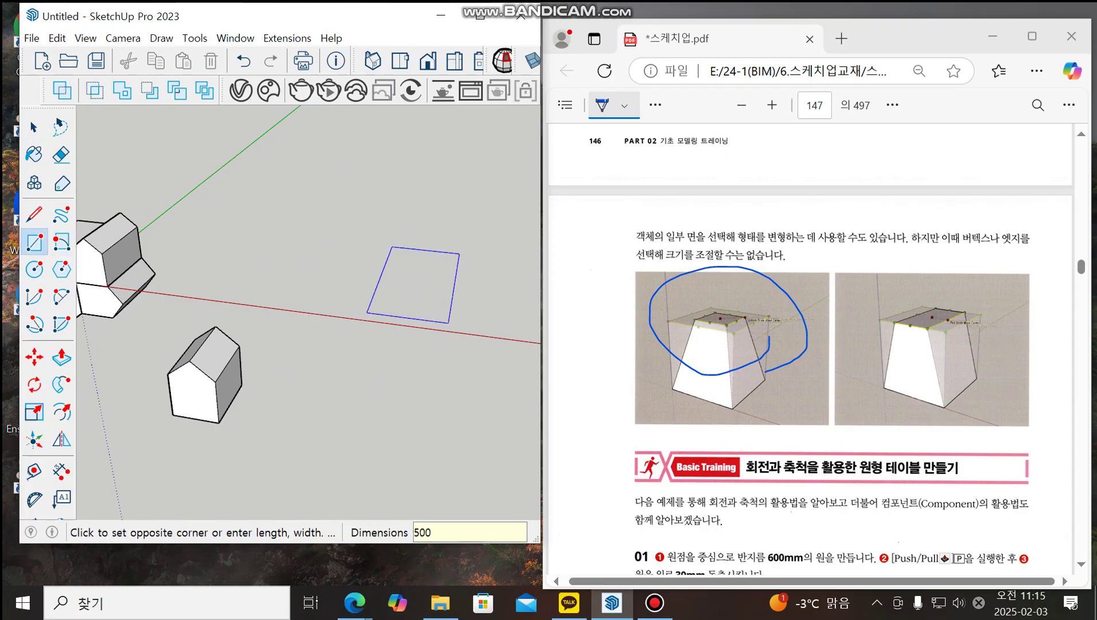
{"action": "type", "text": ",500"}
{"action": "key", "text": "Return"}
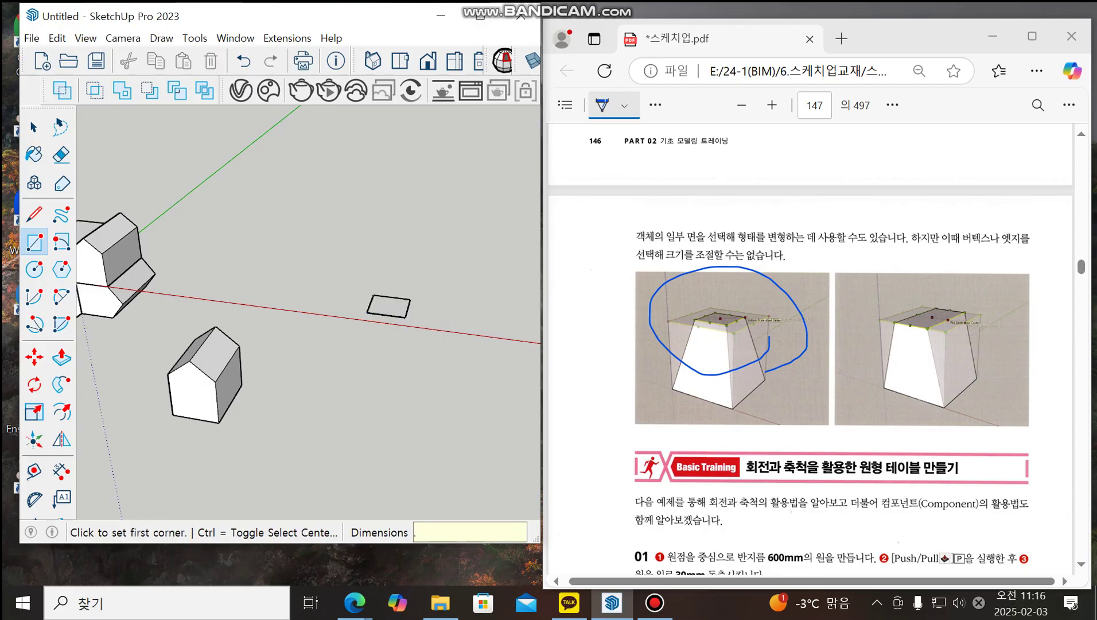
Step: Extrude the square face upward 500 mm with Push/Pull to form a cube
{"action": "scroll", "coordinate": [448, 291], "scroll_direction": "up", "scroll_amount": 5}
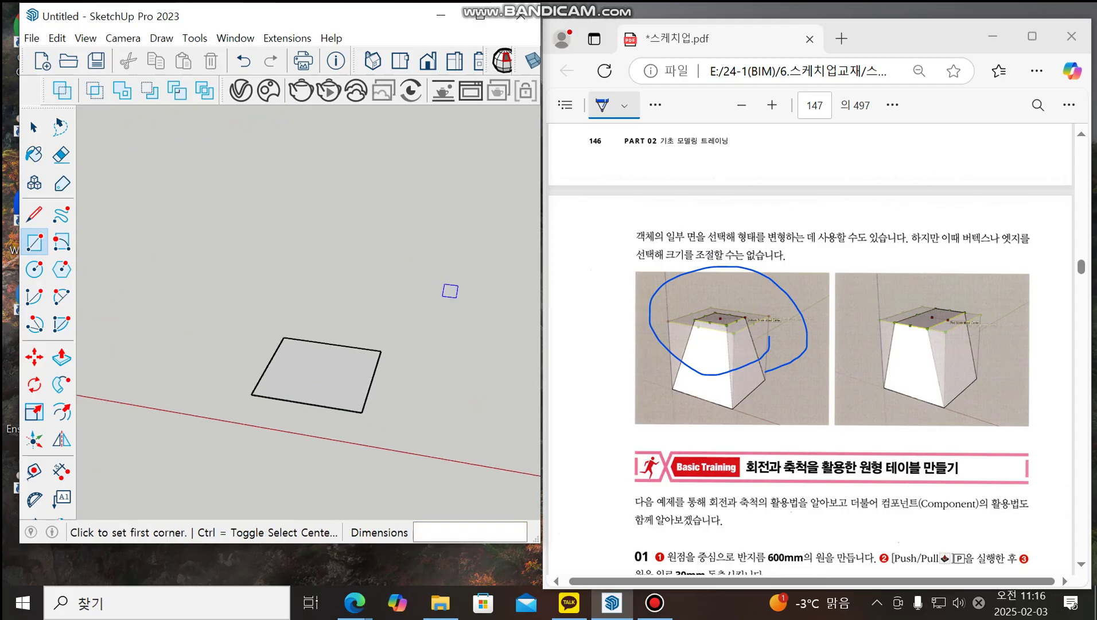
{"action": "key", "text": "p"}
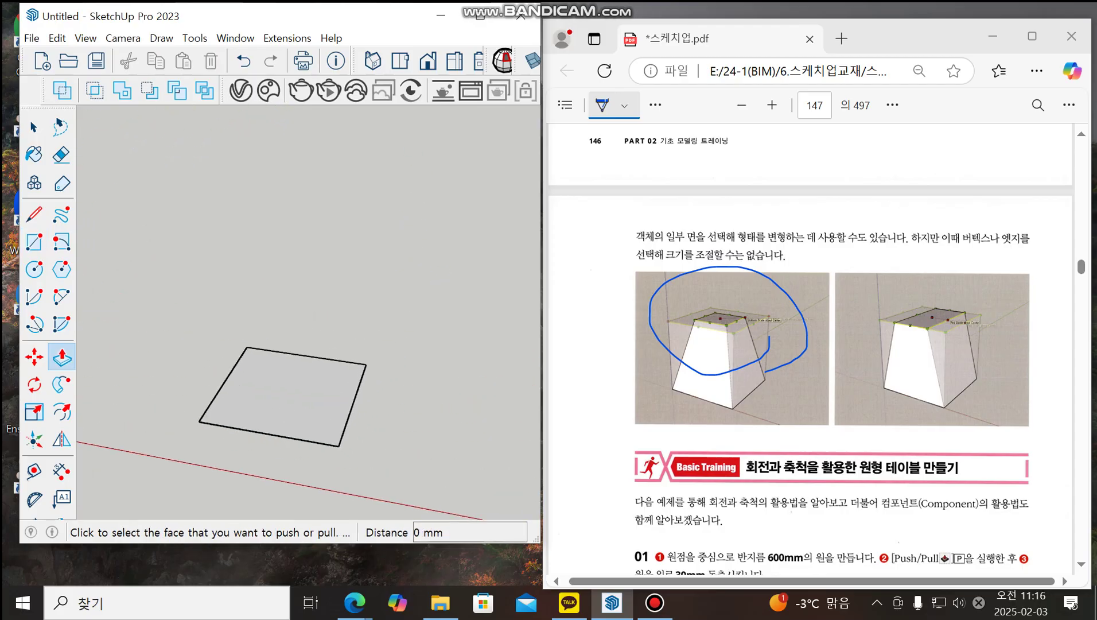
{"action": "left_click", "coordinate": [282, 396]}
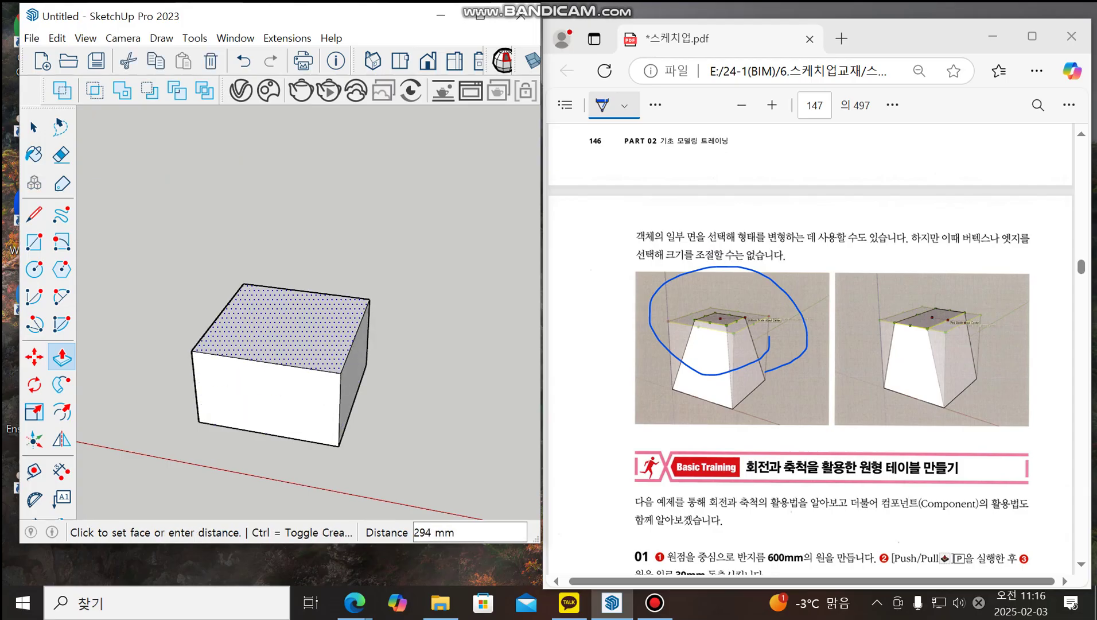
{"action": "type", "text": "500"}
{"action": "key", "text": "Return"}
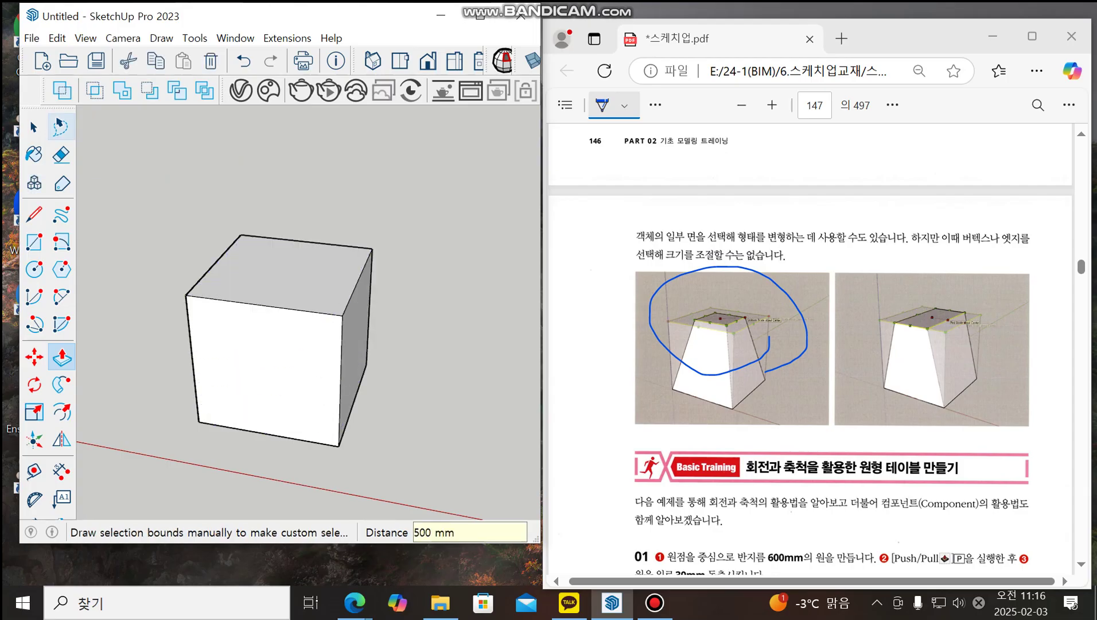
Step: Select the entire cube, make it a group, and clear the selection
{"action": "left_click", "coordinate": [34, 127]}
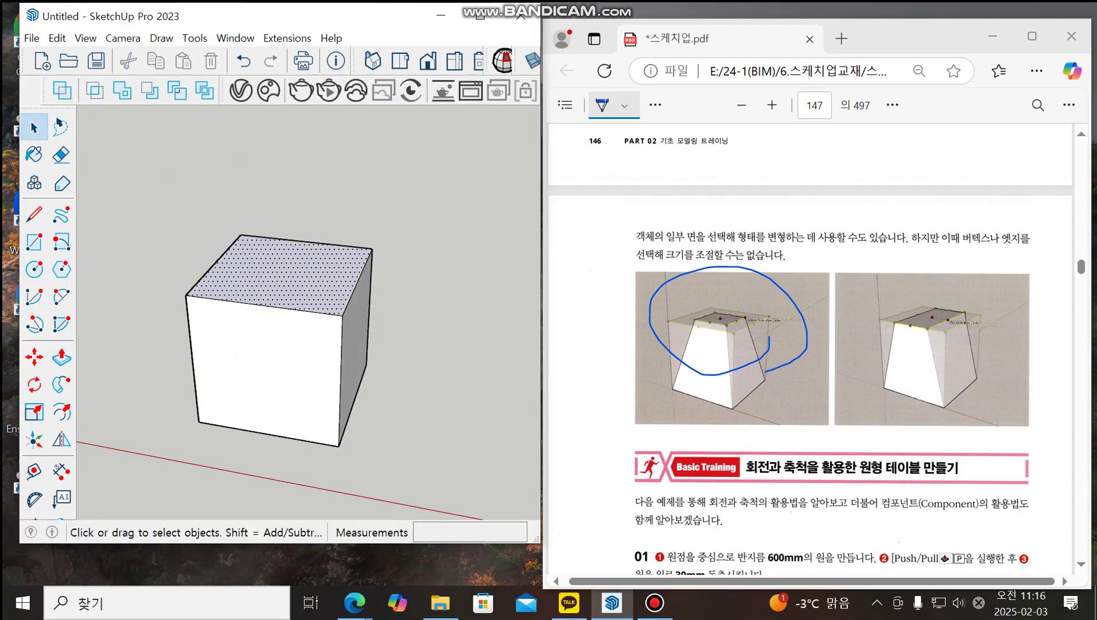
{"action": "key", "text": "ctrl+a"}
{"action": "key", "text": "ctrl+g"}
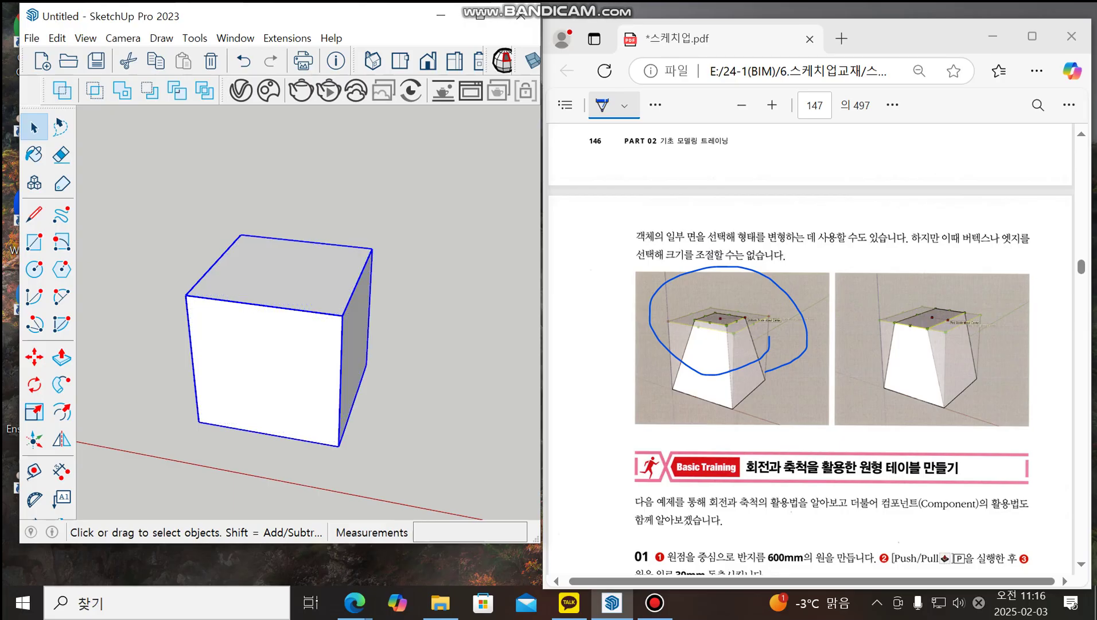
{"action": "scroll", "coordinate": [194, 220], "scroll_direction": "up", "scroll_amount": 1}
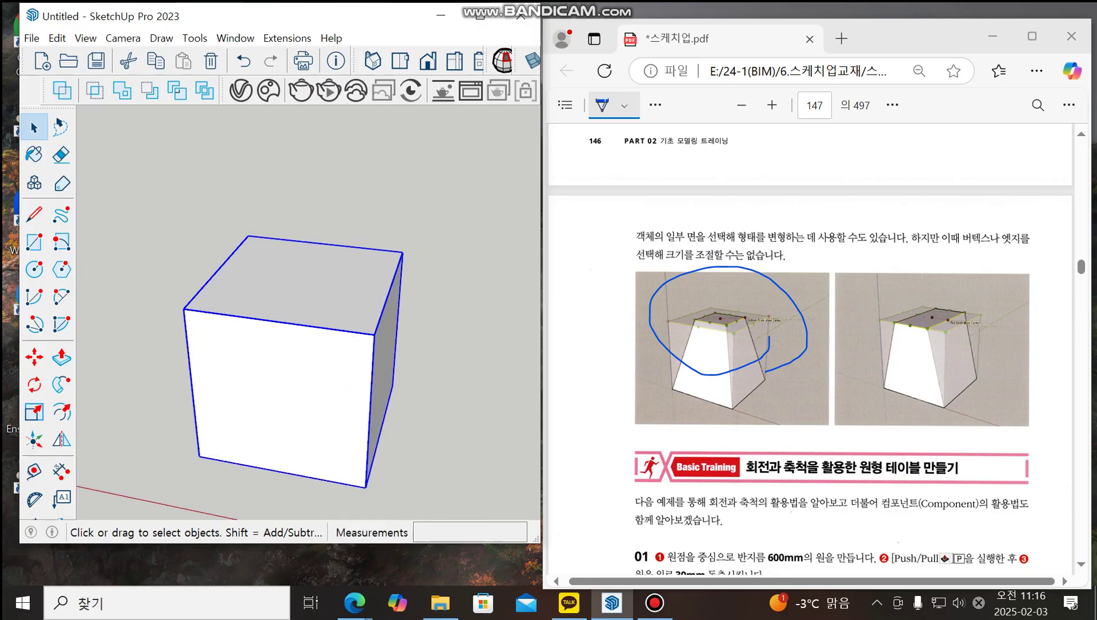
{"action": "scroll", "coordinate": [193, 215], "scroll_direction": "up", "scroll_amount": 1}
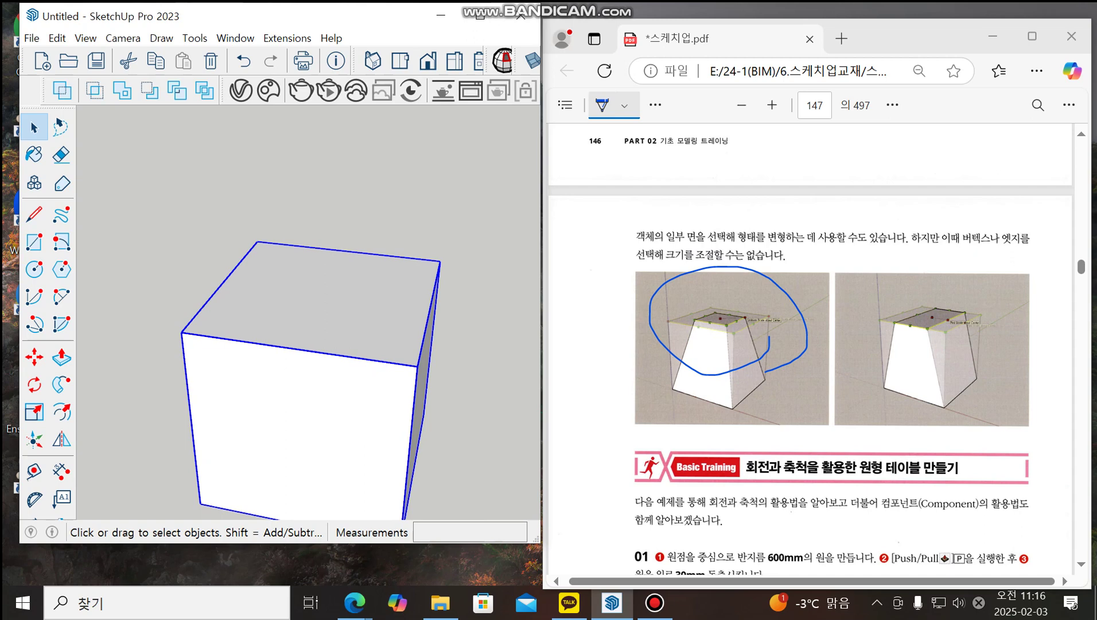
{"action": "key", "text": "ctrl+t"}
{"action": "scroll", "coordinate": [205, 189], "scroll_direction": "down", "scroll_amount": 3}
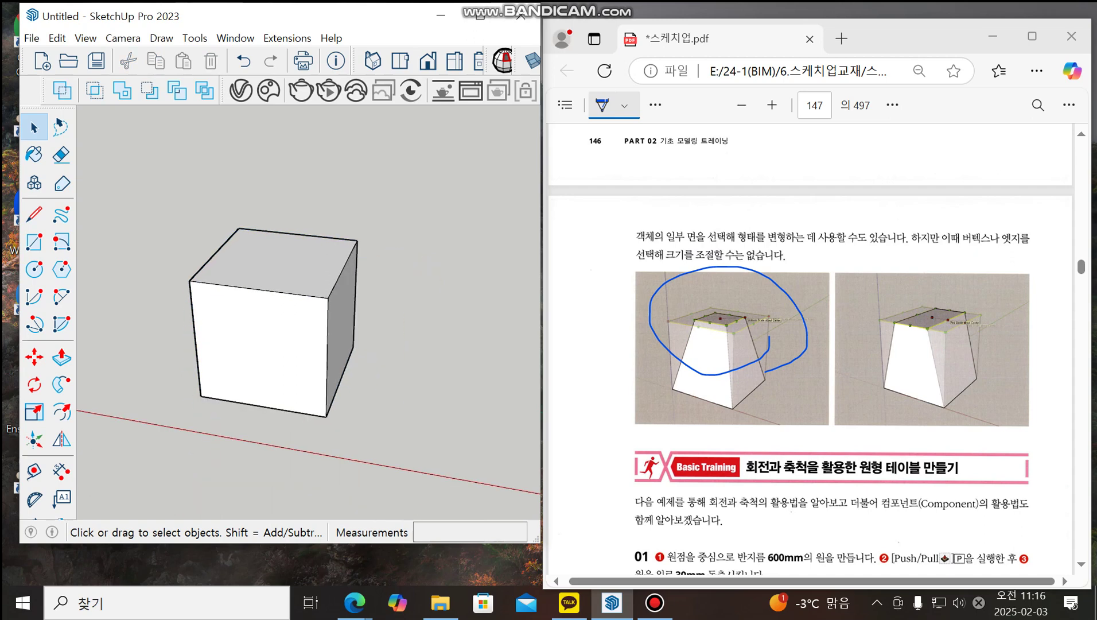
Step: Open the cube group for editing and scale its top face uniformly about its center to a factor of about 0.35
{"action": "left_click", "coordinate": [273, 324]}
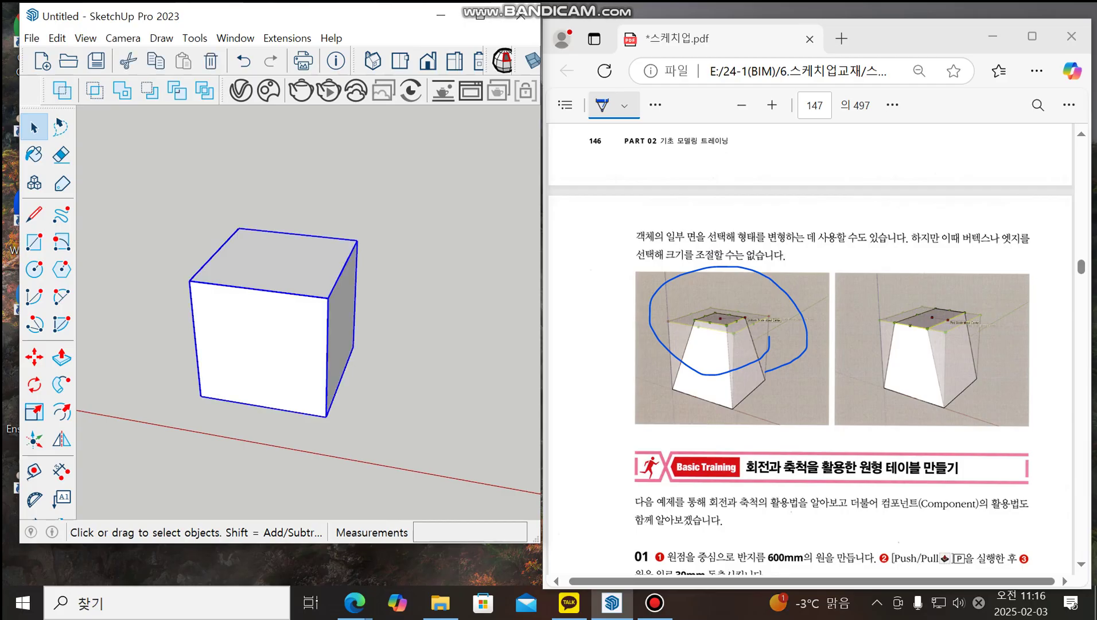
{"action": "double_click", "coordinate": [274, 324]}
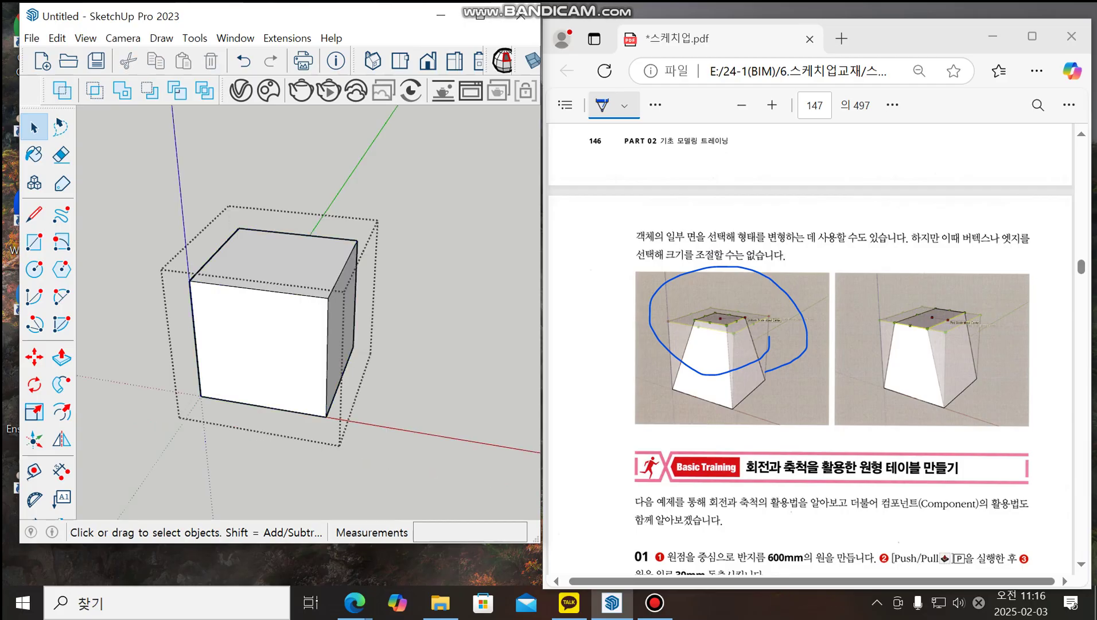
{"action": "double_click", "coordinate": [276, 262]}
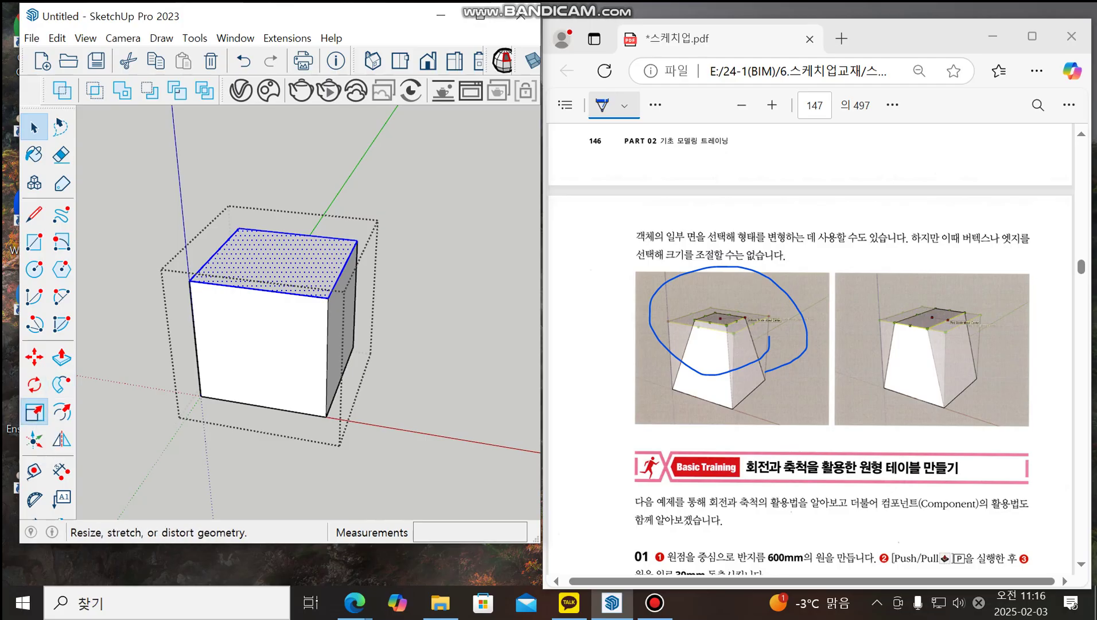
{"action": "left_click", "coordinate": [34, 411]}
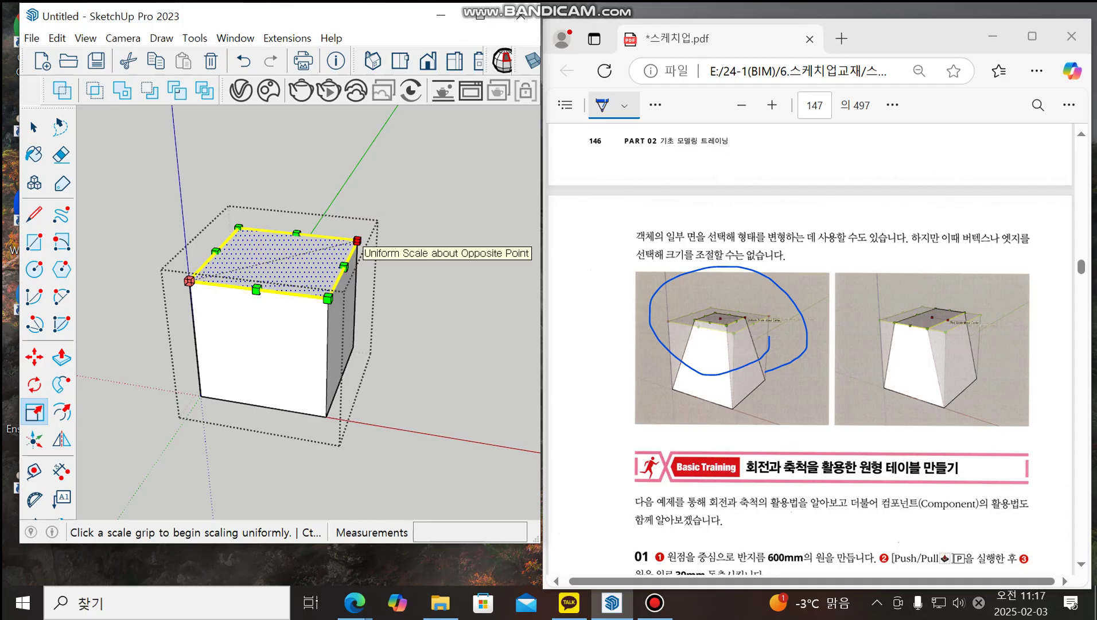
{"action": "left_click", "coordinate": [357, 240]}
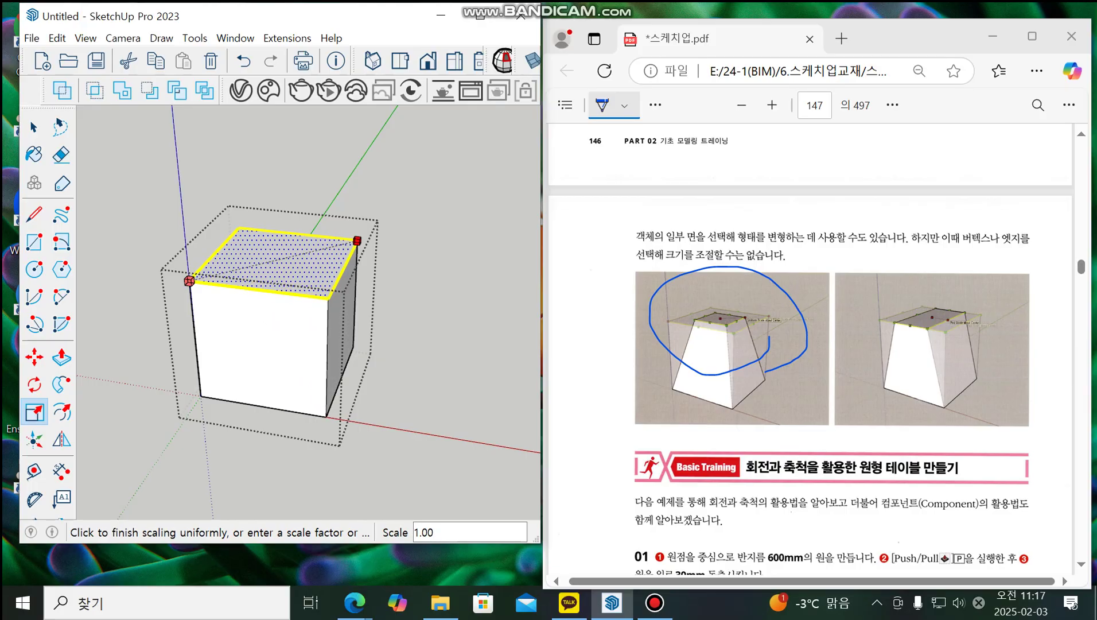
{"action": "key", "text": "ctrl"}
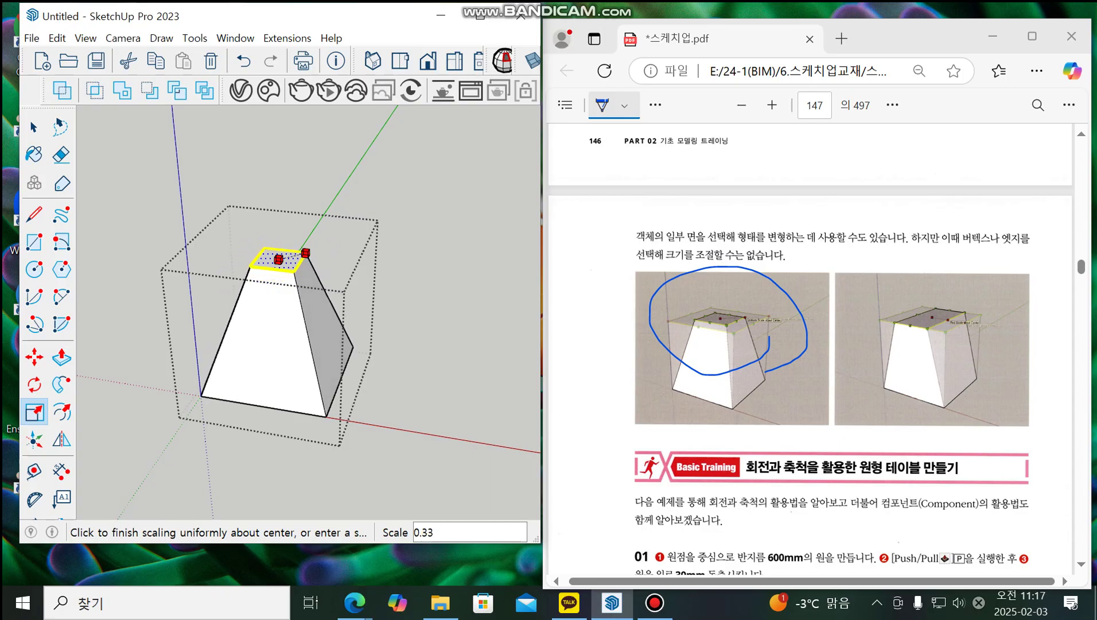
{"action": "key", "text": "ctrl"}
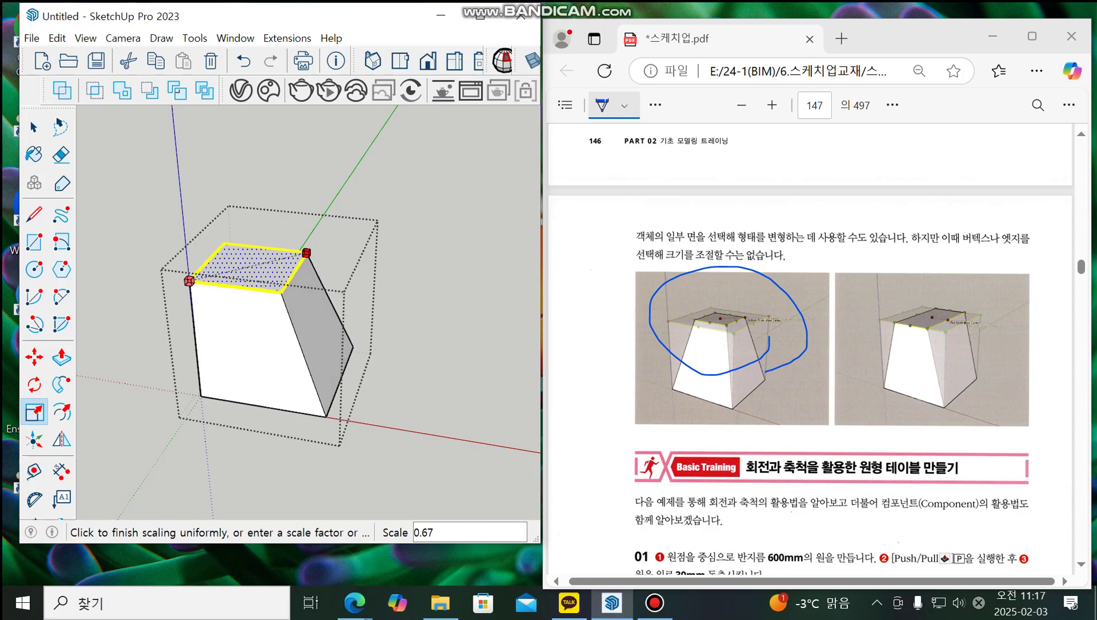
{"action": "key", "text": "ctrl"}
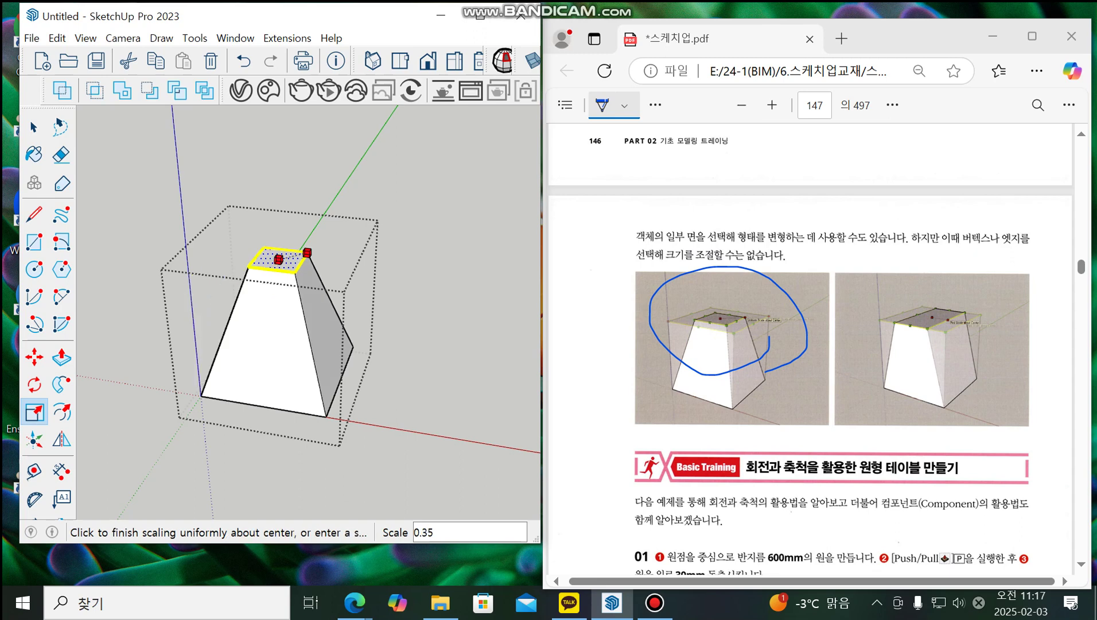
{"action": "left_click", "coordinate": [278, 260]}
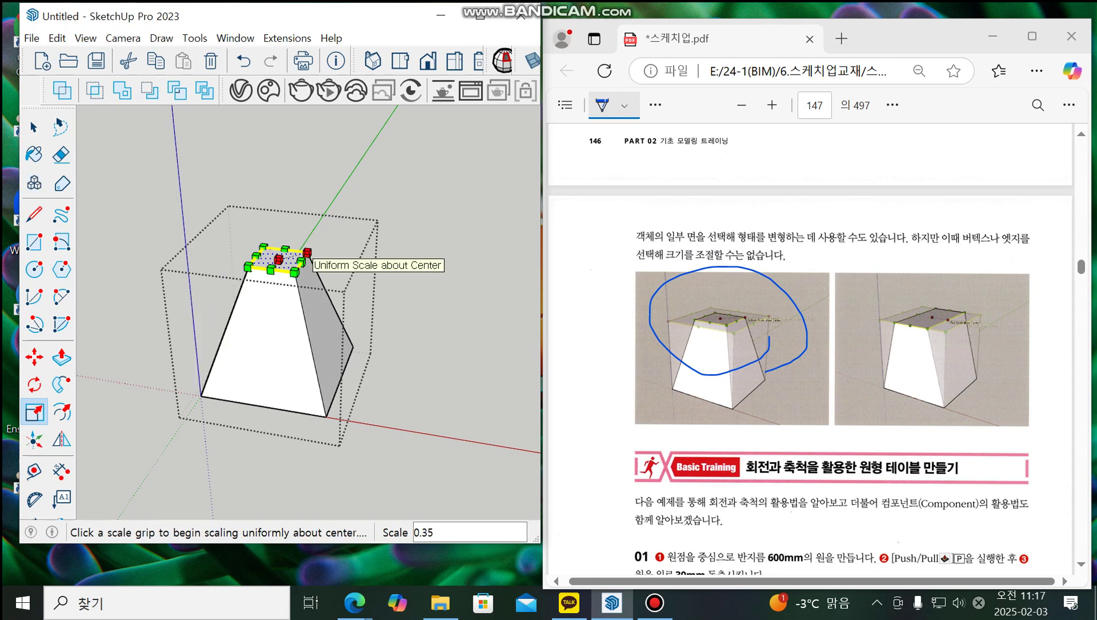
Step: Set the top face's scale factor to 0.5, close the group and clear the selection
{"action": "type", "text": "0.5"}
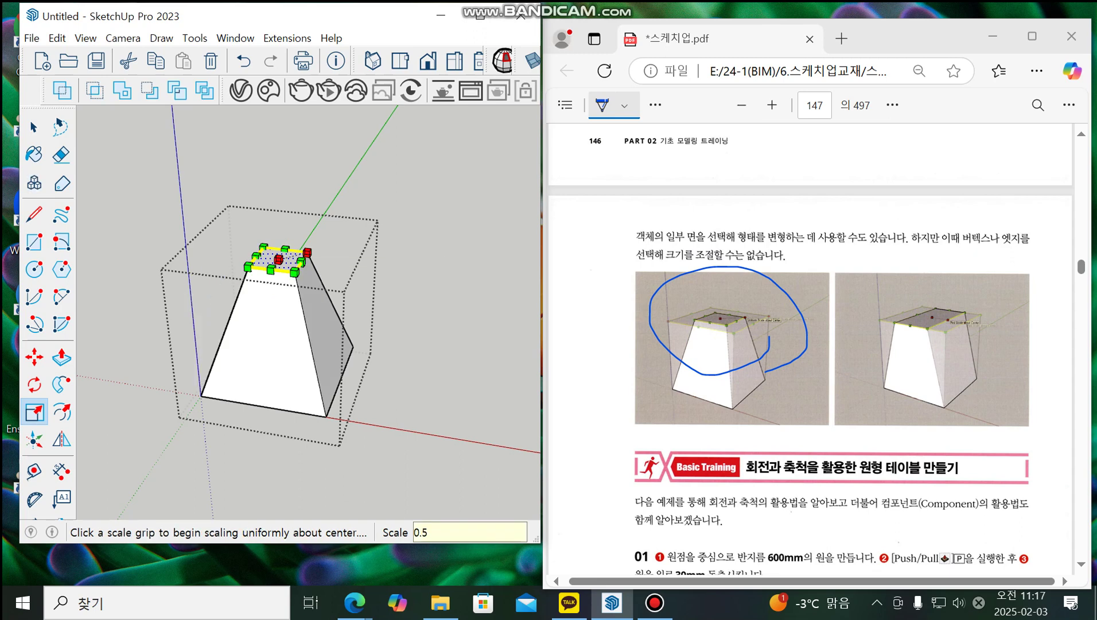
{"action": "key", "text": "Return"}
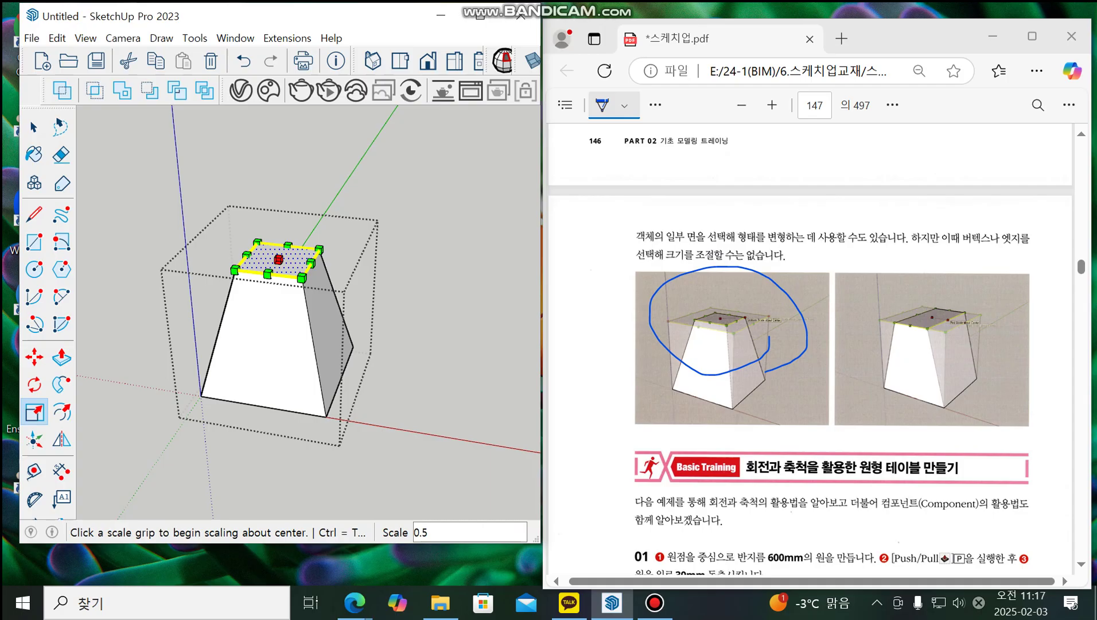
{"action": "key", "text": "space"}
{"action": "key", "text": "ctrl+t"}
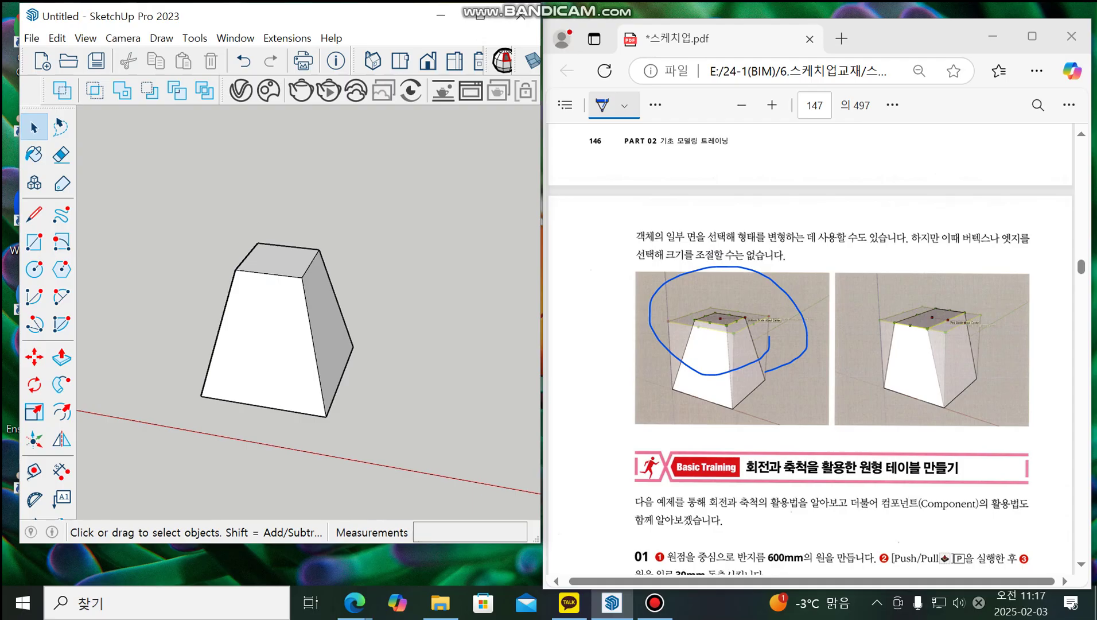
Step: Move the cluster of joined houses from the origin about 6906 mm along the red axis, past the tapered box
{"action": "scroll", "coordinate": [815, 344], "scroll_direction": "down", "scroll_amount": 5}
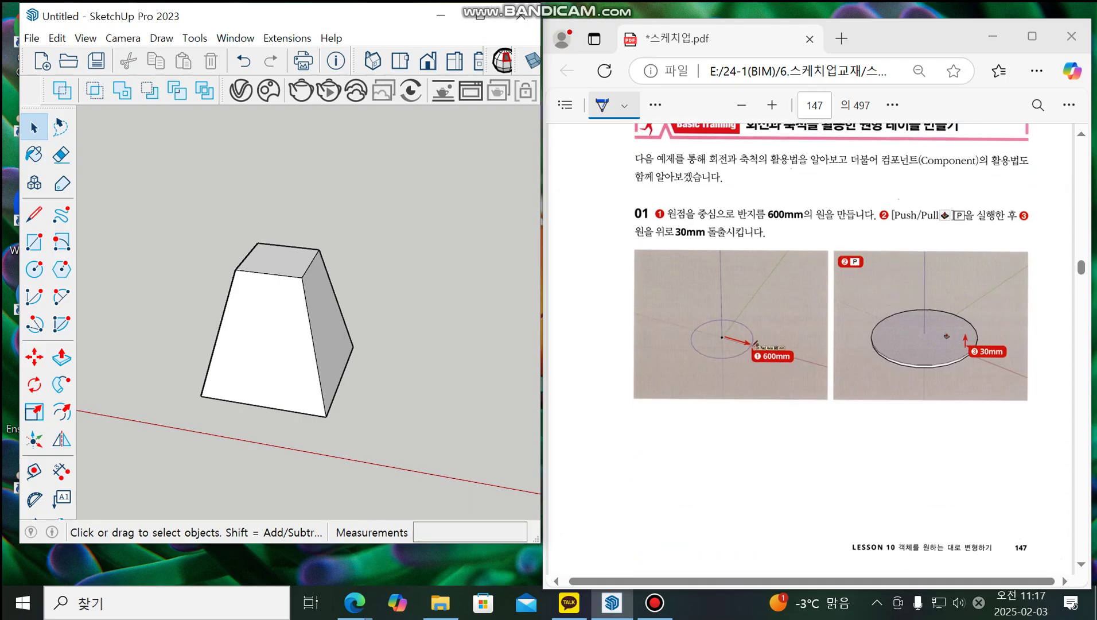
{"action": "scroll", "coordinate": [815, 344], "scroll_direction": "up", "scroll_amount": 2}
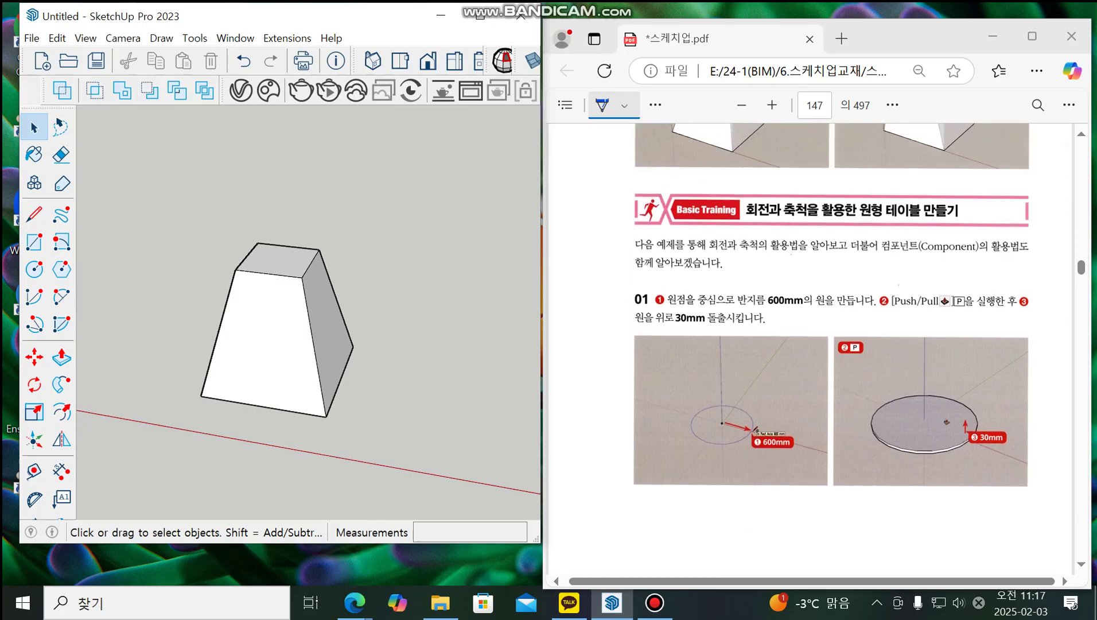
{"action": "scroll", "coordinate": [193, 287], "scroll_direction": "down", "scroll_amount": 10}
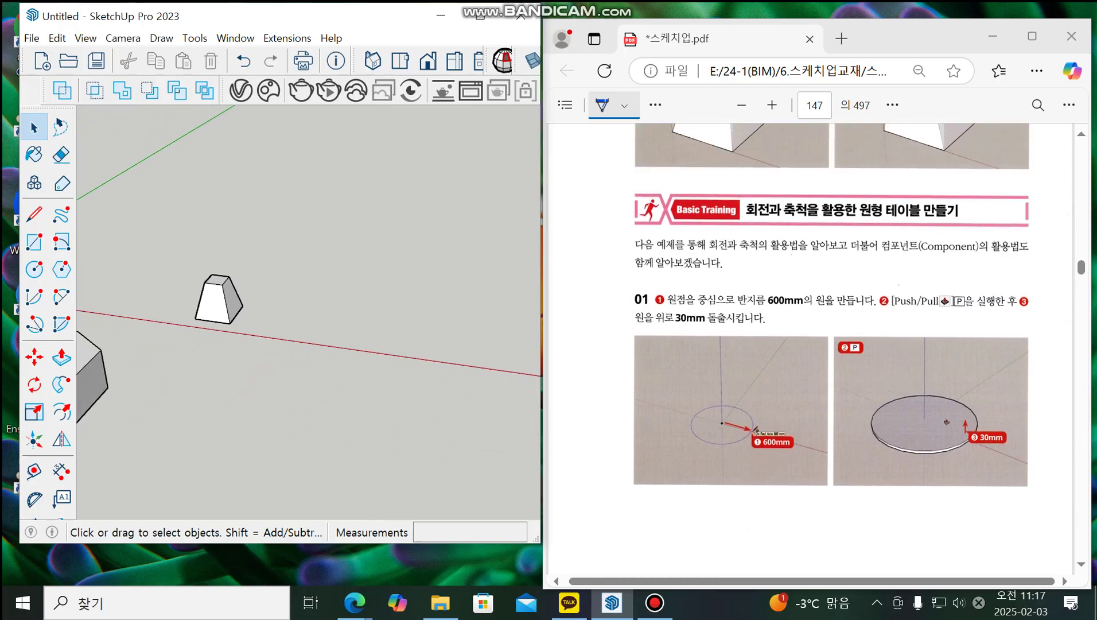
{"action": "scroll", "coordinate": [333, 270], "scroll_direction": "up", "scroll_amount": 5}
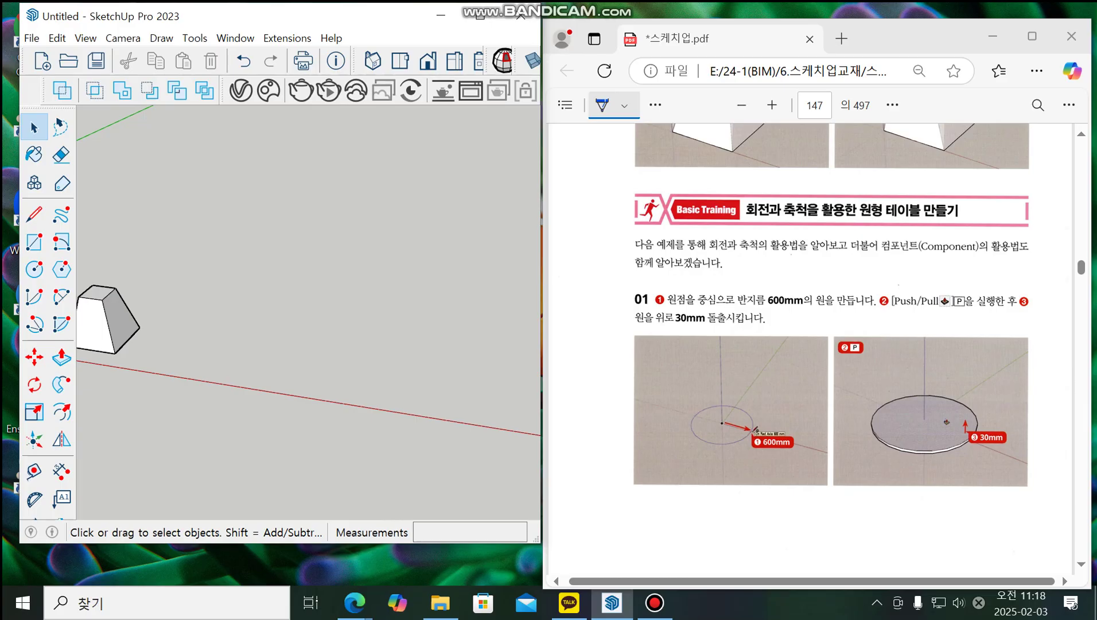
{"action": "scroll", "coordinate": [308, 313], "scroll_direction": "down", "scroll_amount": 5}
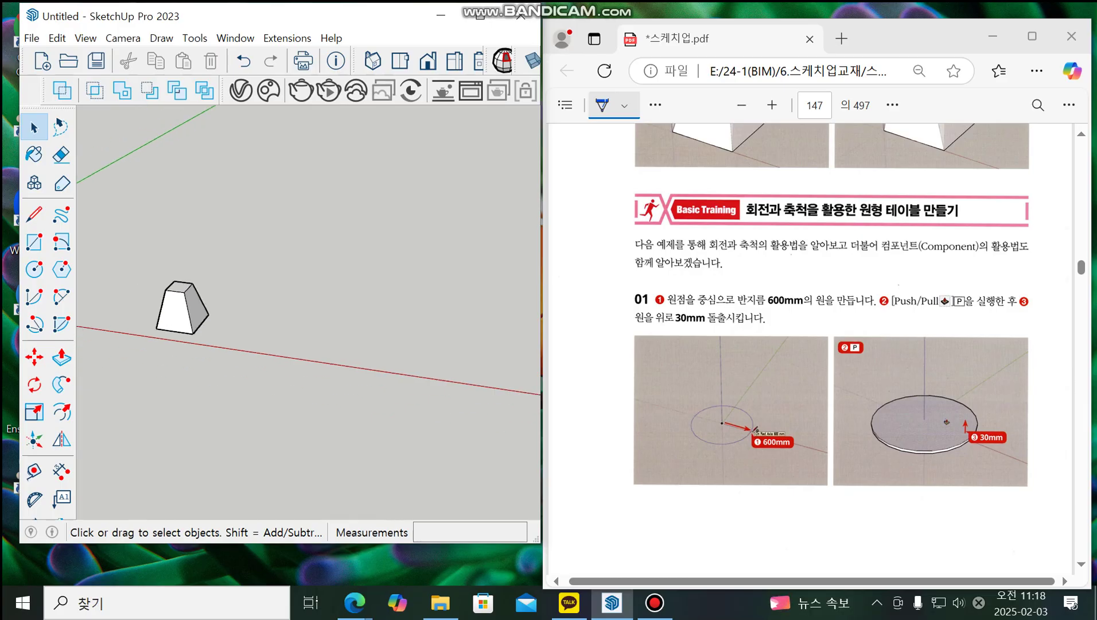
{"action": "left_click_drag", "start_coordinate": [124, 194], "coordinate": [226, 320]}
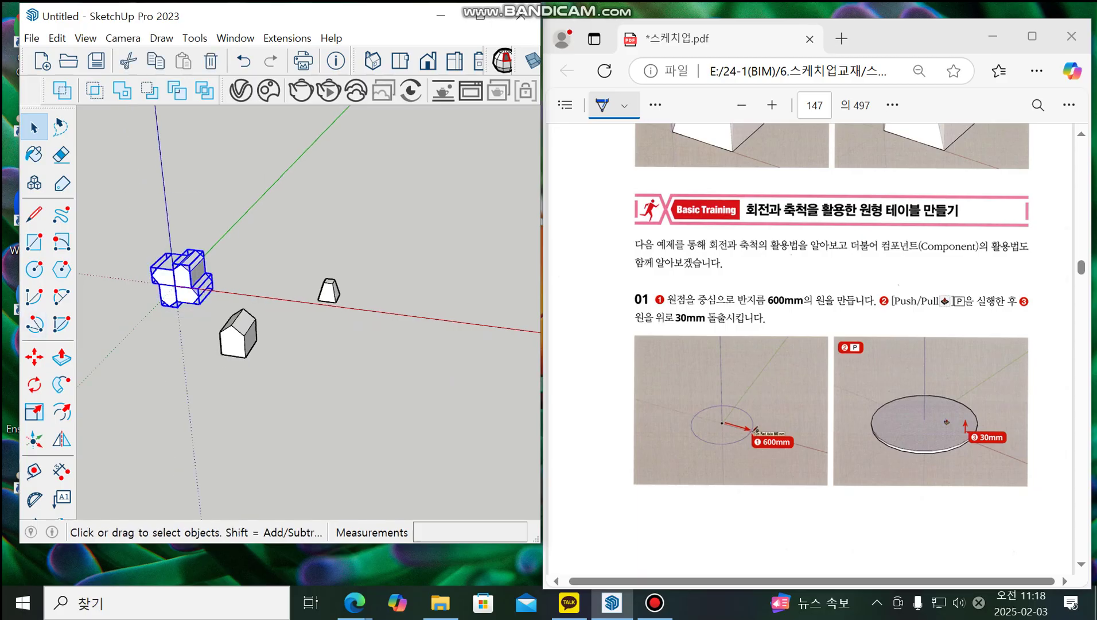
{"action": "left_click", "coordinate": [35, 357]}
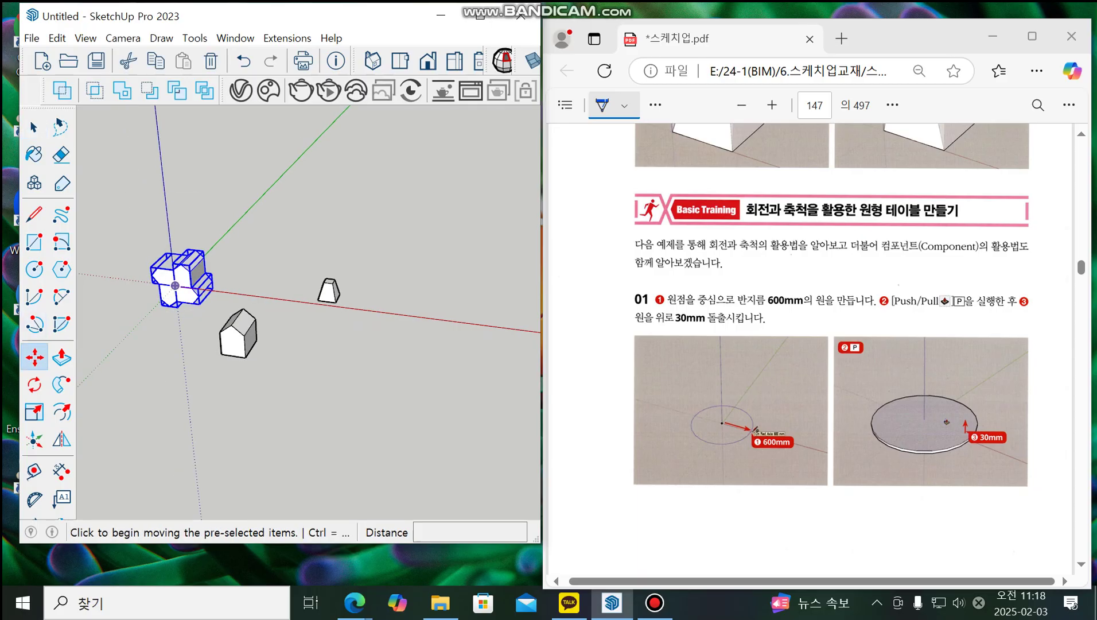
{"action": "left_click", "coordinate": [175, 285]}
{"action": "left_click", "coordinate": [419, 316]}
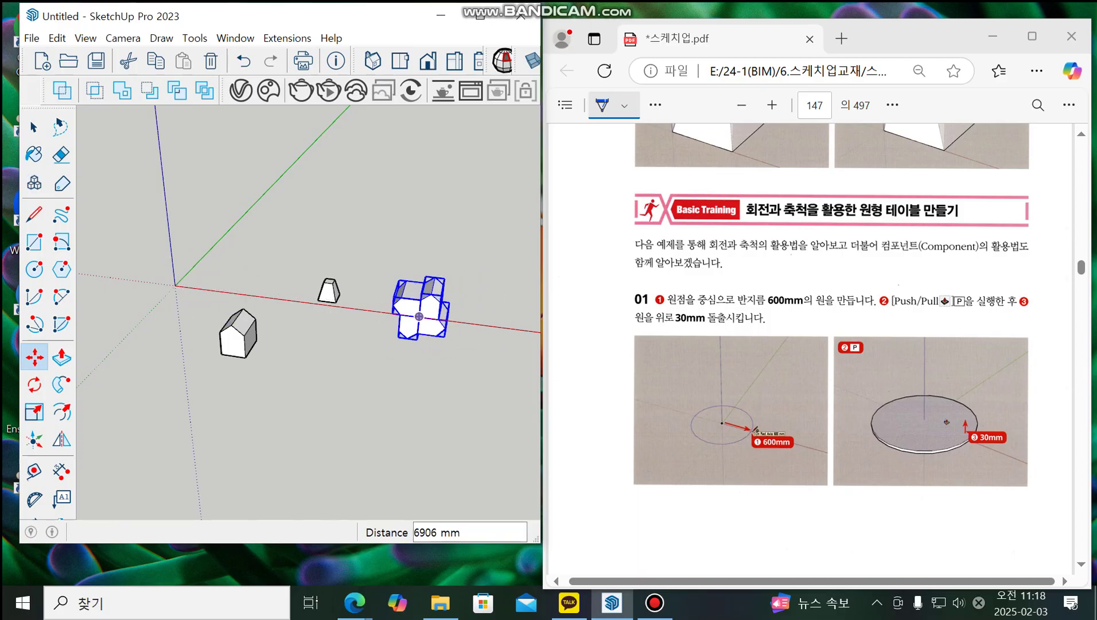
Step: Move the single house about 5152 mm so it stands between the tapered box and the house cluster
{"action": "left_click", "coordinate": [34, 127]}
{"action": "left_click_drag", "start_coordinate": [176, 263], "coordinate": [258, 403]}
{"action": "left_click", "coordinate": [34, 357]}
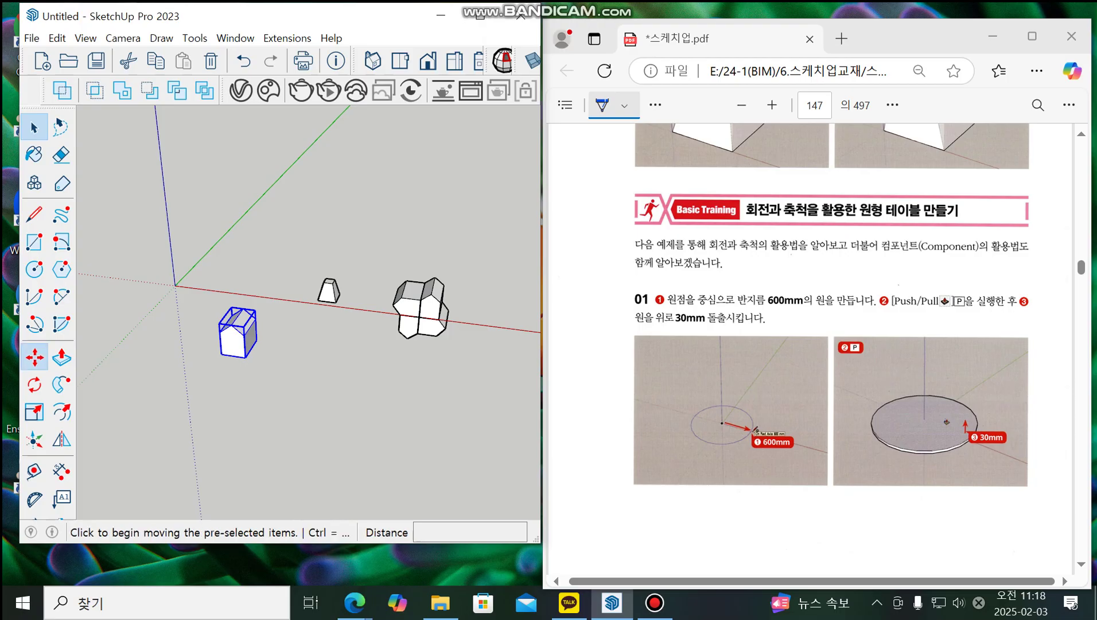
{"action": "left_click", "coordinate": [246, 358]}
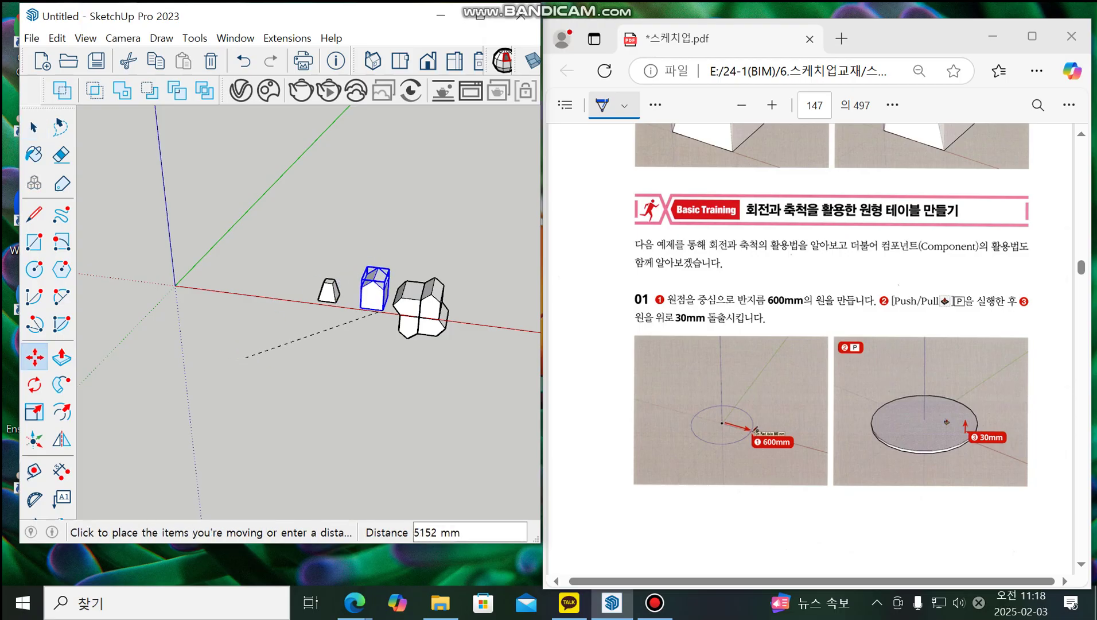
{"action": "key", "text": "Escape"}
{"action": "left_click", "coordinate": [35, 126]}
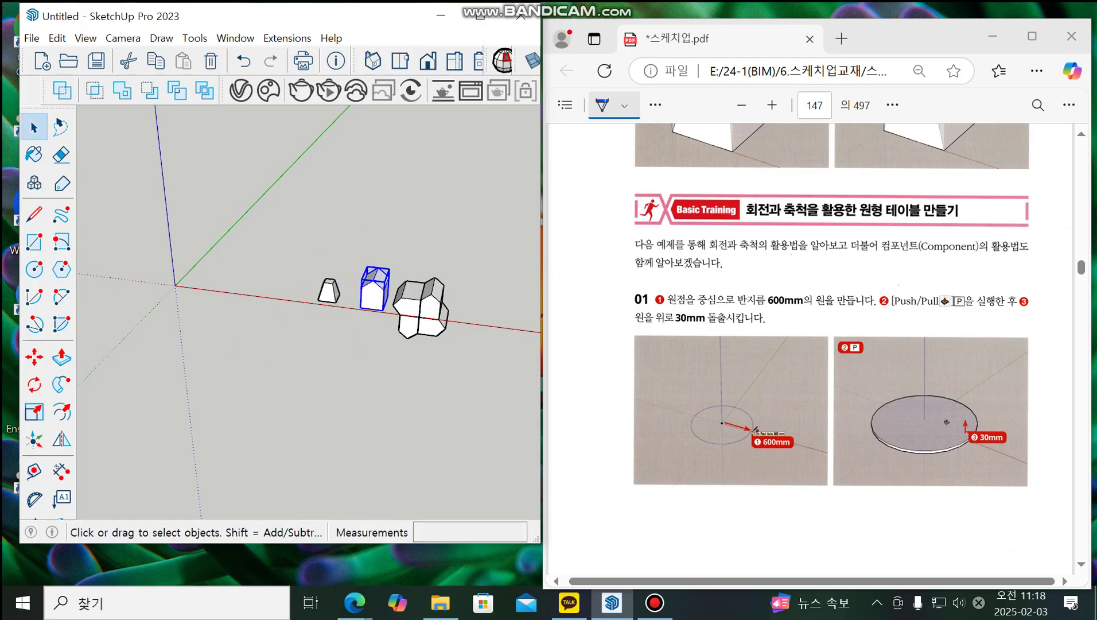
Step: Circle page number 147 in the textbook PDF with the pen and enlarge step 01 of the round table exercise
{"action": "scroll", "coordinate": [831, 304], "scroll_direction": "down", "scroll_amount": 3}
{"action": "left_click", "coordinate": [1010, 468]}
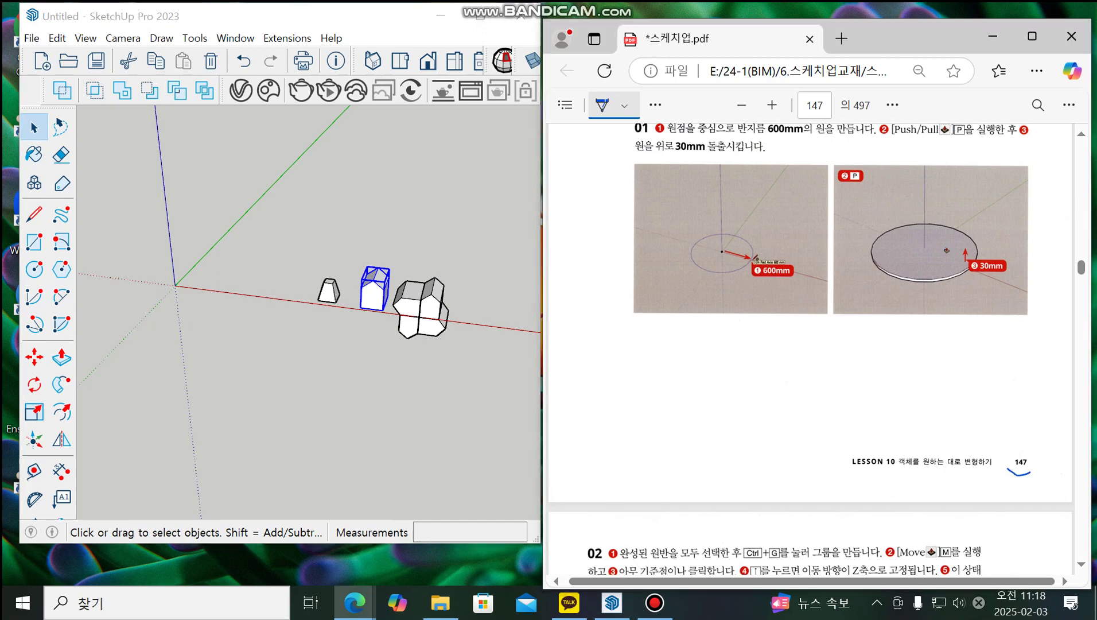
{"action": "mouse_move", "coordinate": [1009, 467]}
{"action": "left_mouse_down"}
{"action": "mouse_move", "coordinate": [1033, 456]}
{"action": "mouse_move", "coordinate": [1019, 476]}
{"action": "left_mouse_up"}
{"action": "scroll", "coordinate": [811, 350], "scroll_direction": "up", "scroll_amount": 3}
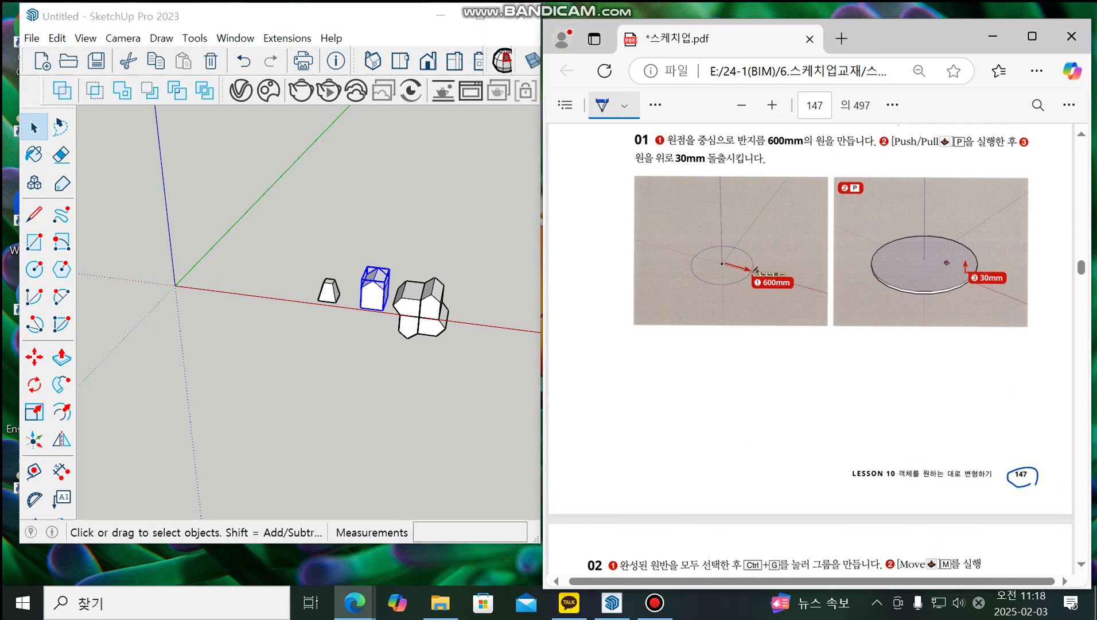
{"action": "scroll", "coordinate": [1010, 425], "scroll_direction": "up", "scroll_amount": 2, "text": "ctrl"}
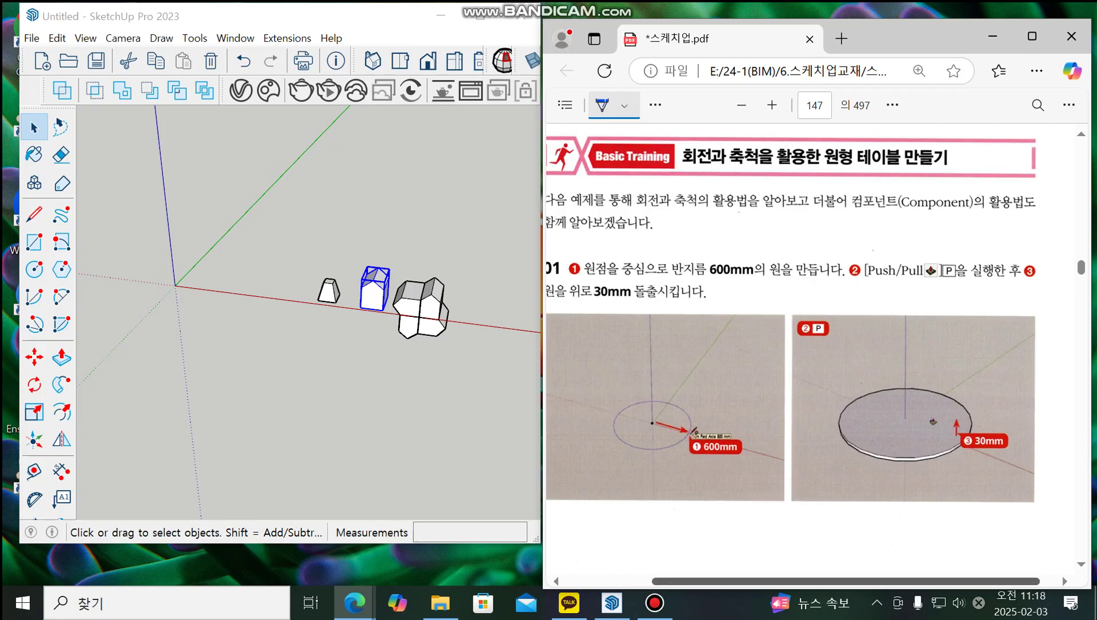
{"action": "scroll", "coordinate": [799, 361], "scroll_direction": "left", "scroll_amount": 2}
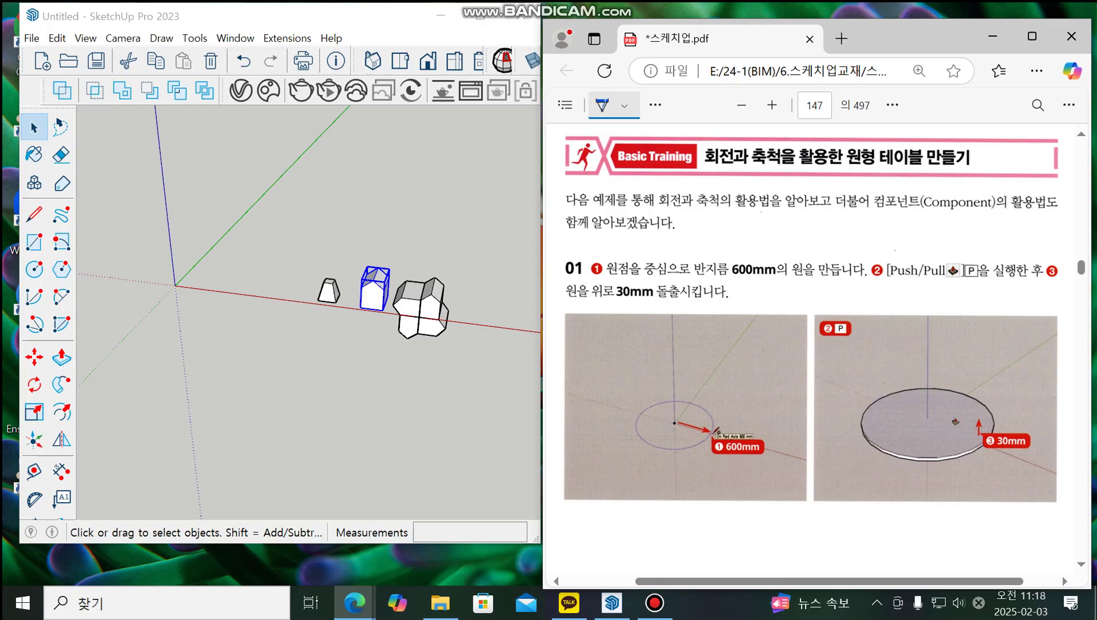
Step: Back in SketchUp, deselect the house and draw a circle of 600 mm radius centred on the origin
{"action": "left_click", "coordinate": [138, 272]}
{"action": "scroll", "coordinate": [139, 272], "scroll_direction": "up", "scroll_amount": 5}
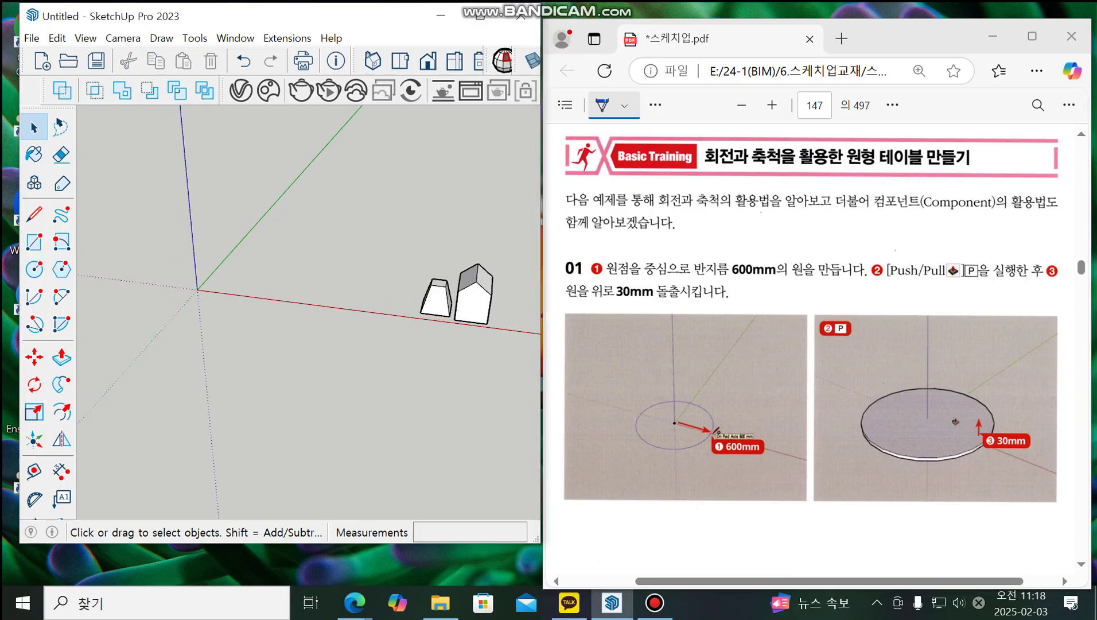
{"action": "scroll", "coordinate": [325, 153], "scroll_direction": "up", "scroll_amount": 3}
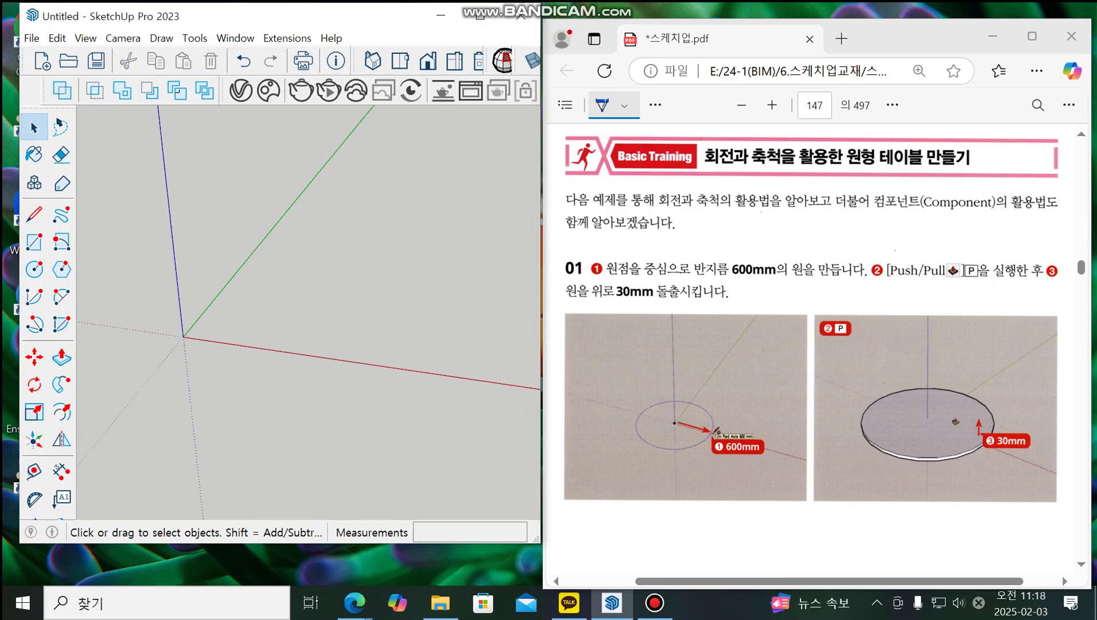
{"action": "key", "text": "c"}
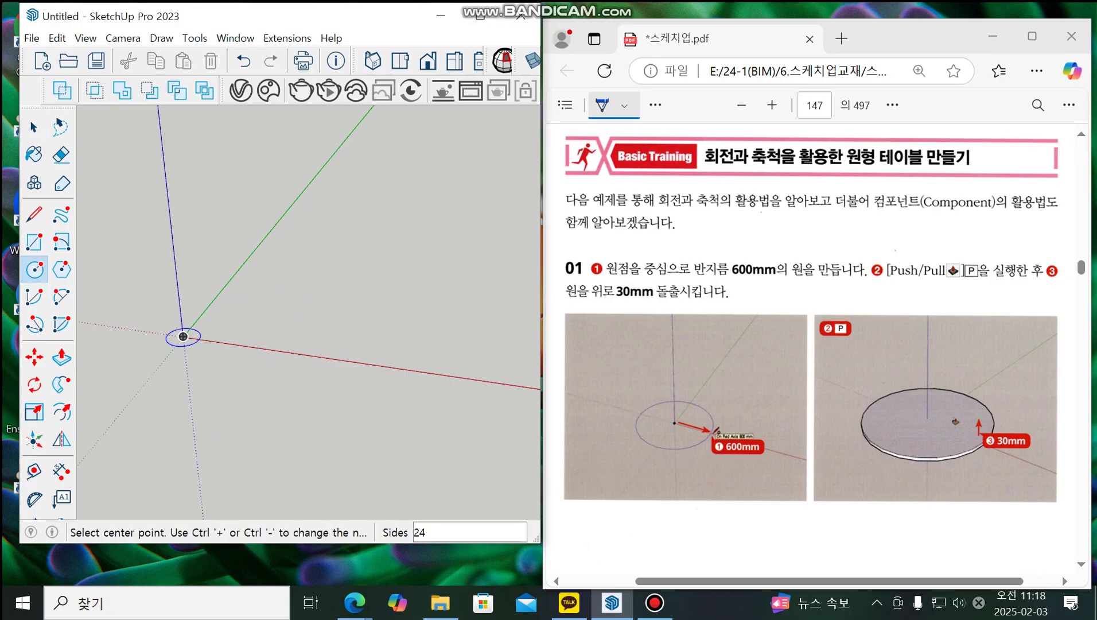
{"action": "left_click", "coordinate": [183, 337]}
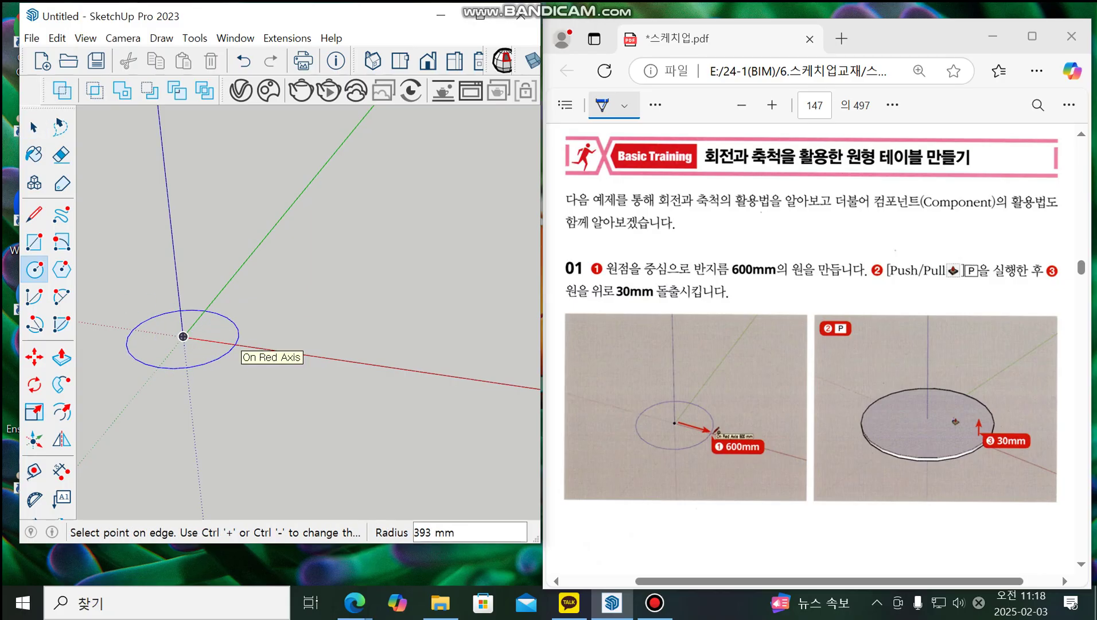
{"action": "type", "text": "600"}
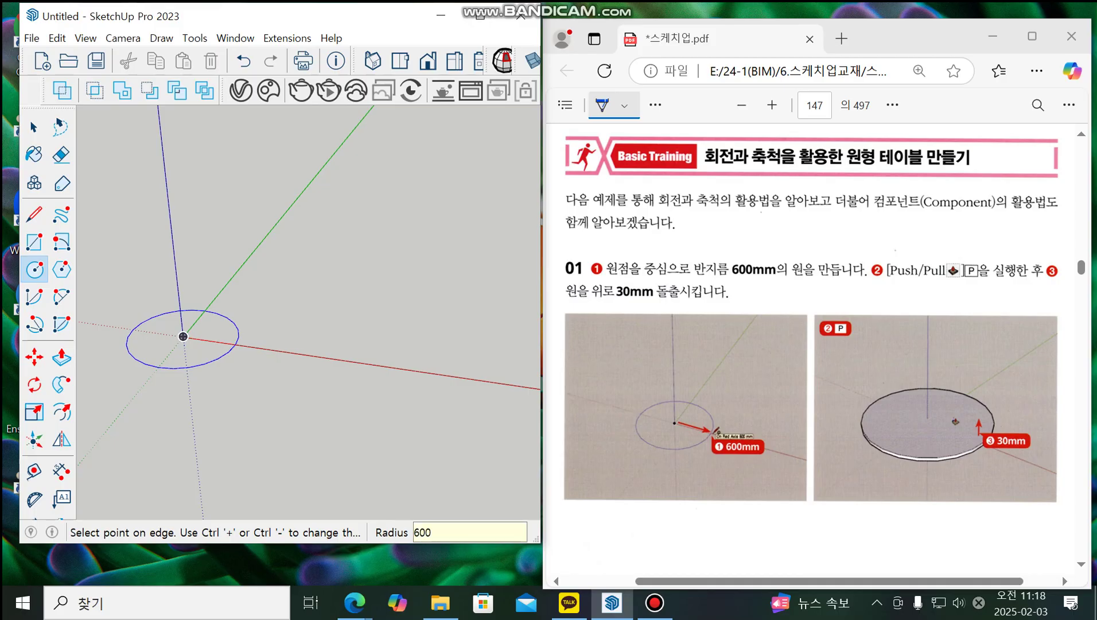
{"action": "key", "text": "Return"}
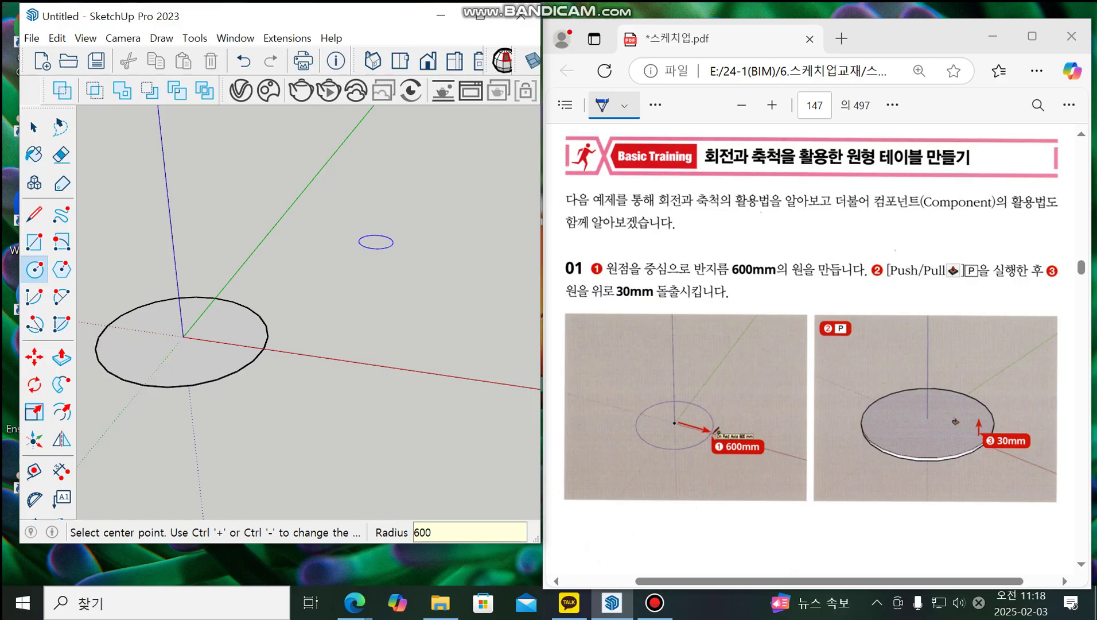
Step: Push/Pull the 600 mm radius disc upward by 30 mm
{"action": "key", "text": "p"}
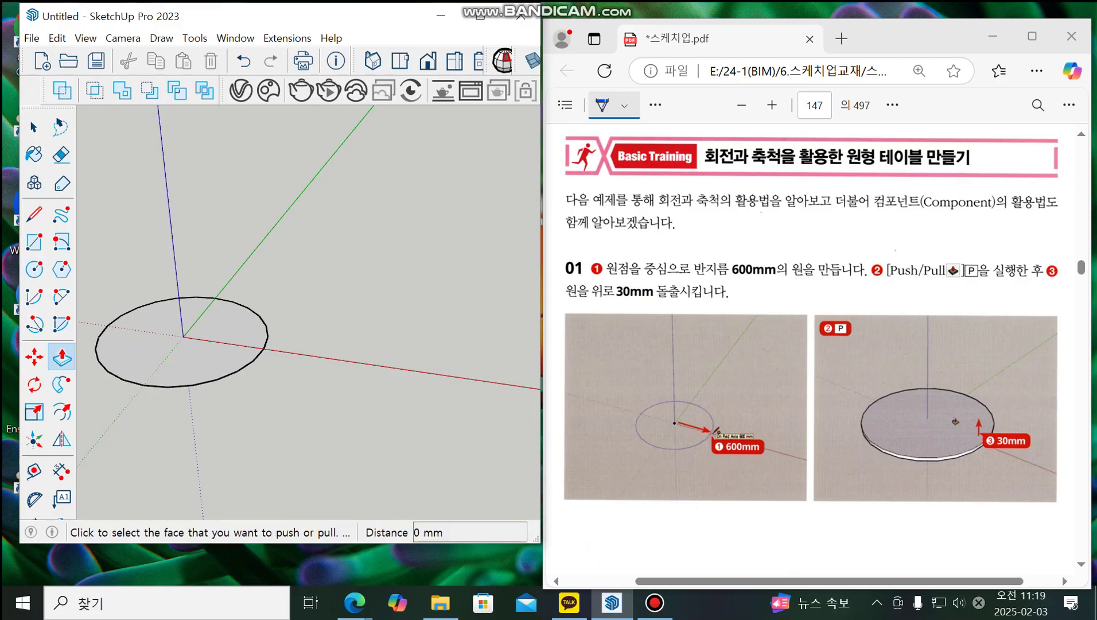
{"action": "left_click", "coordinate": [178, 345]}
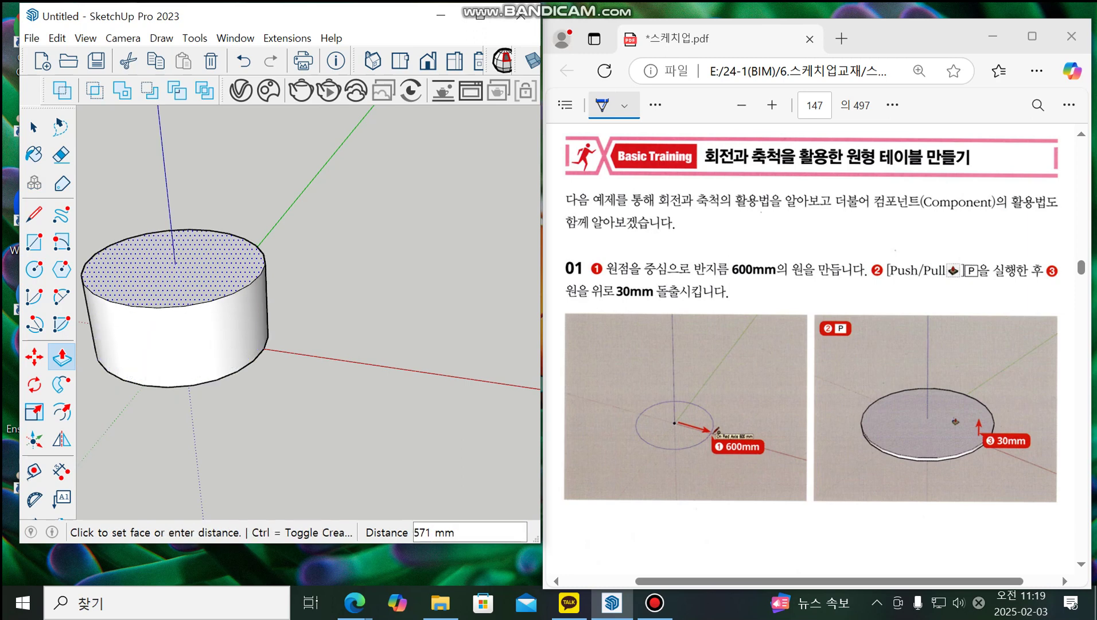
{"action": "type", "text": "30"}
{"action": "key", "text": "Return"}
{"action": "key", "text": "space"}
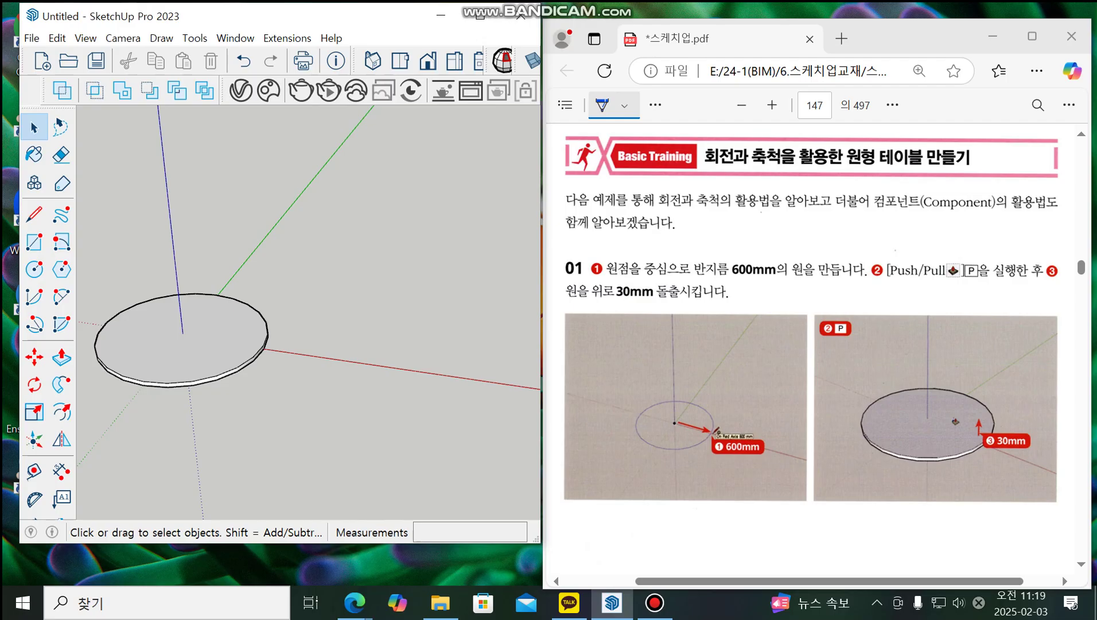
Step: Bring up step 02 of the round table exercise on PDF page 148 and turn the whole disc into a group
{"action": "scroll", "coordinate": [810, 350], "scroll_direction": "down", "scroll_amount": 6}
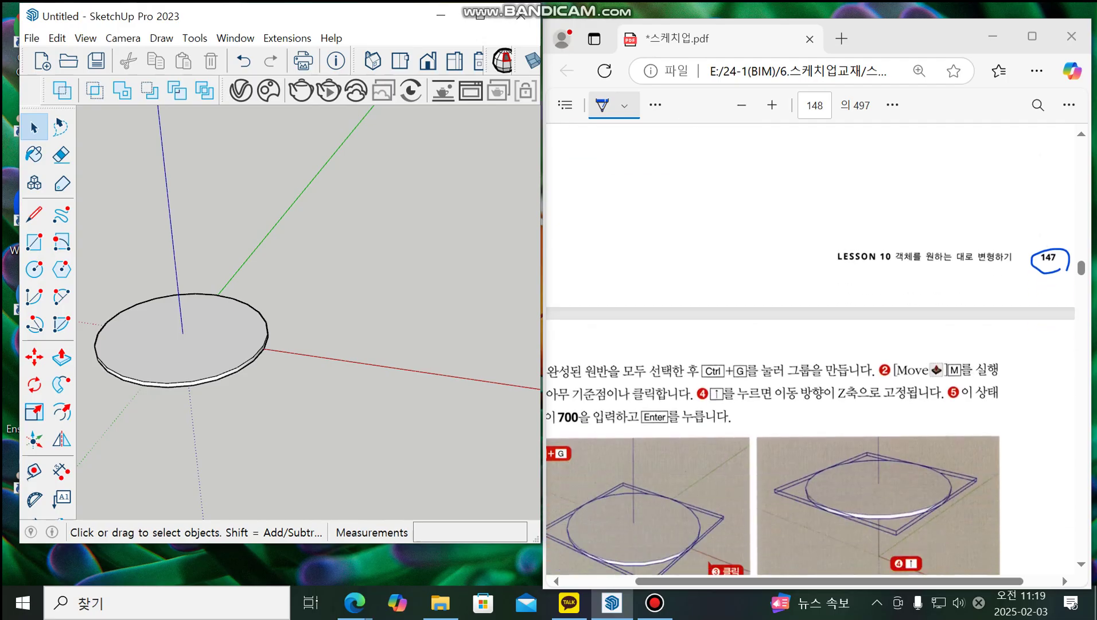
{"action": "key", "text": "ctrl+a"}
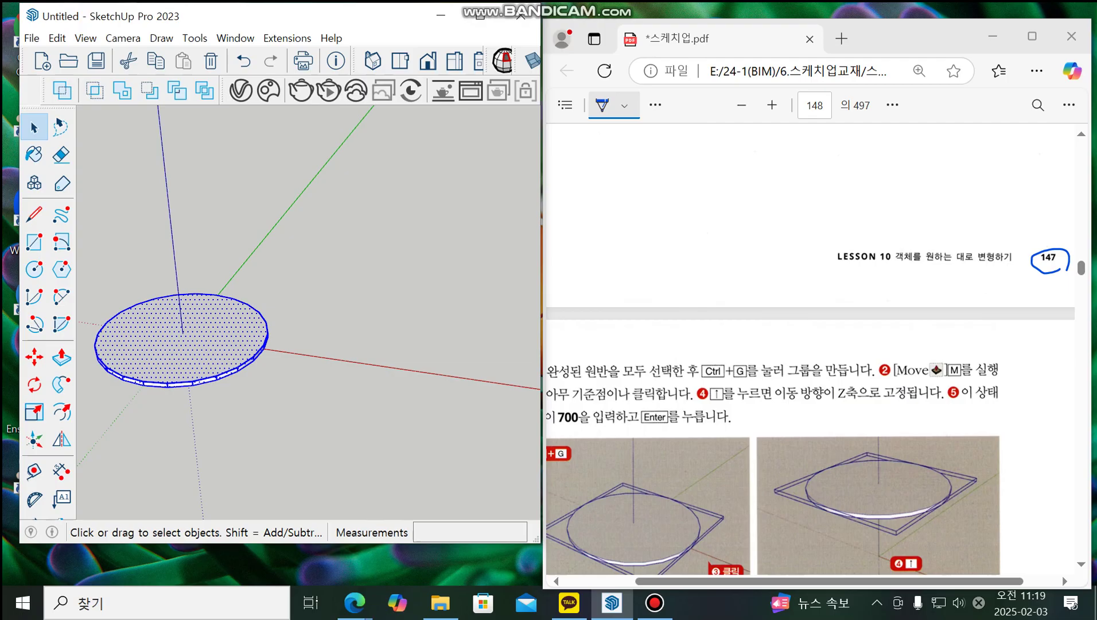
{"action": "key", "text": "ctrl+g"}
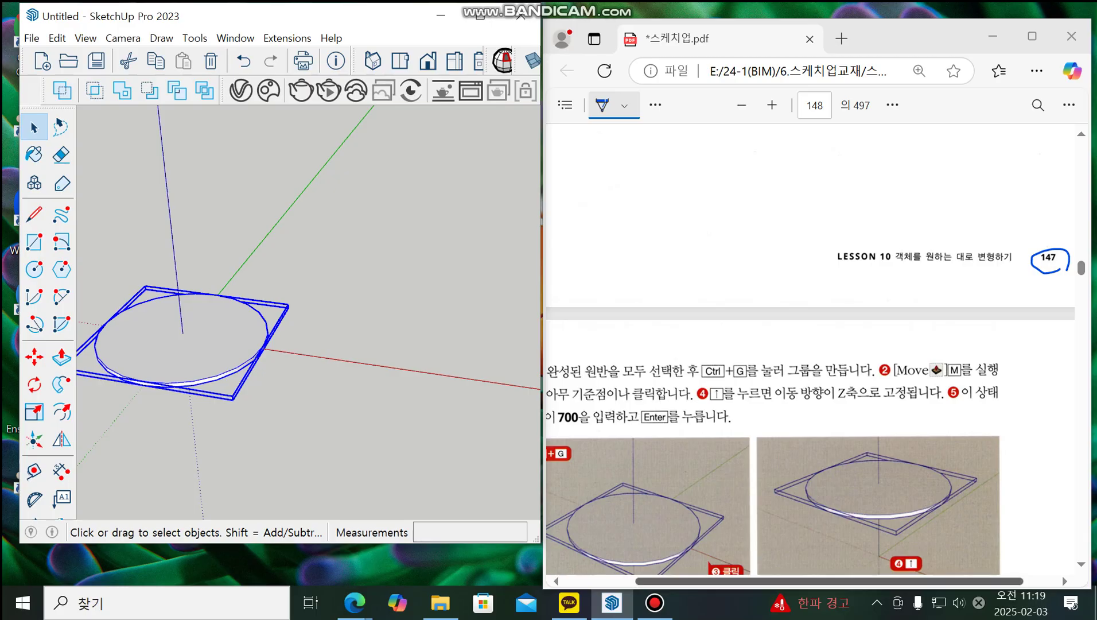
Step: Bring step 02 fully into view in the textbook PDF and, back in SketchUp, move the disc group 700 mm up along the blue axis
{"action": "scroll", "coordinate": [811, 417], "scroll_direction": "left", "scroll_amount": 3}
{"action": "scroll", "coordinate": [811, 350], "scroll_direction": "down", "scroll_amount": 5}
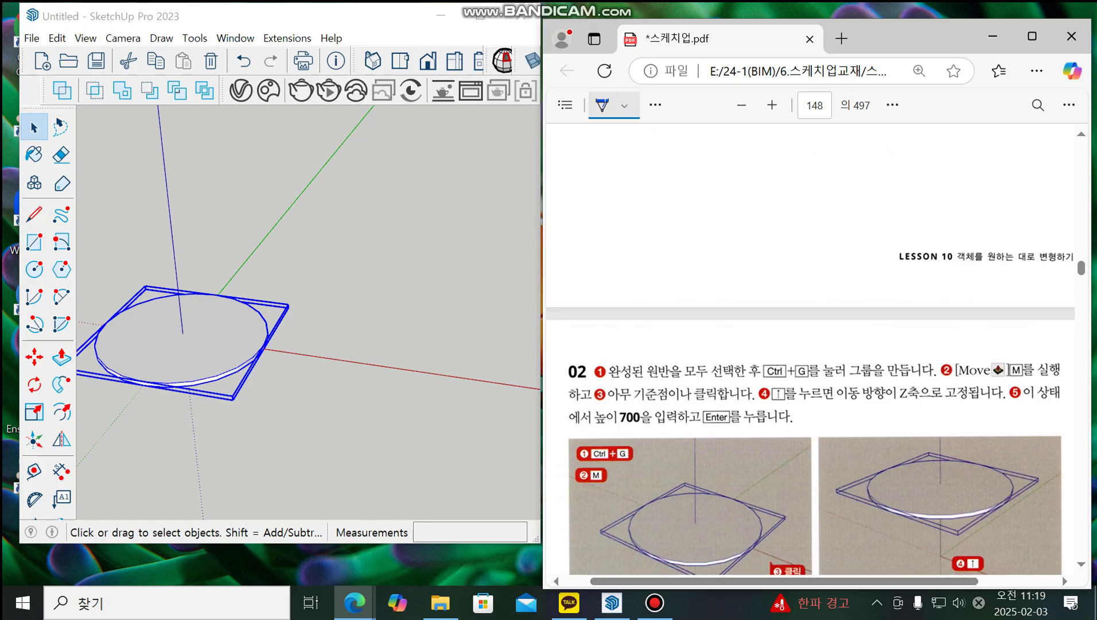
{"action": "scroll", "coordinate": [811, 350], "scroll_direction": "up", "scroll_amount": 3}
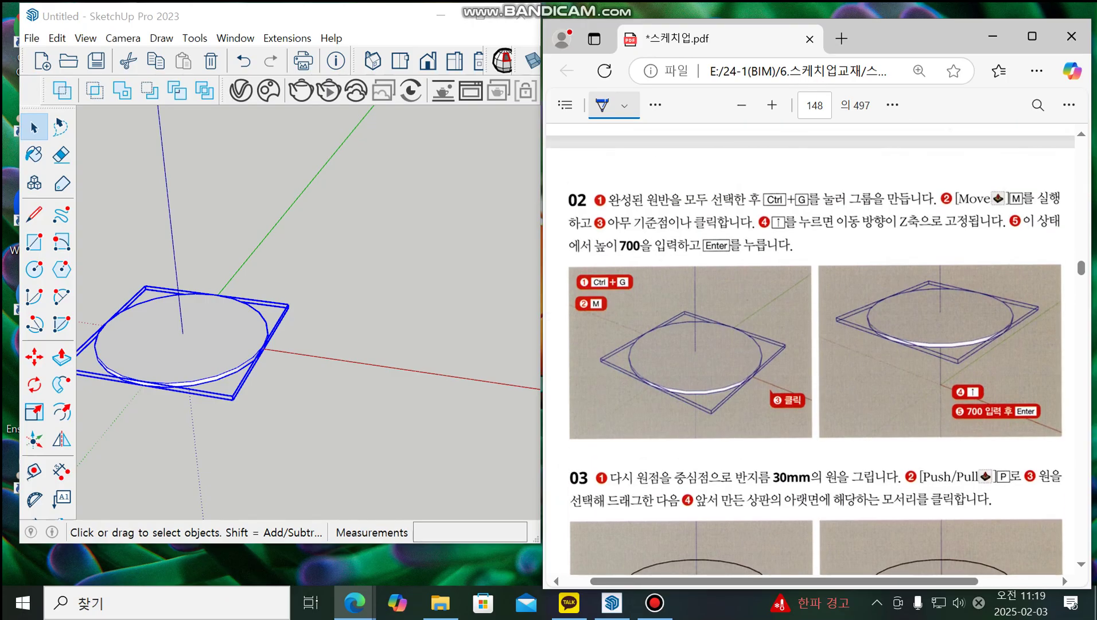
{"action": "key", "text": "alt+Tab"}
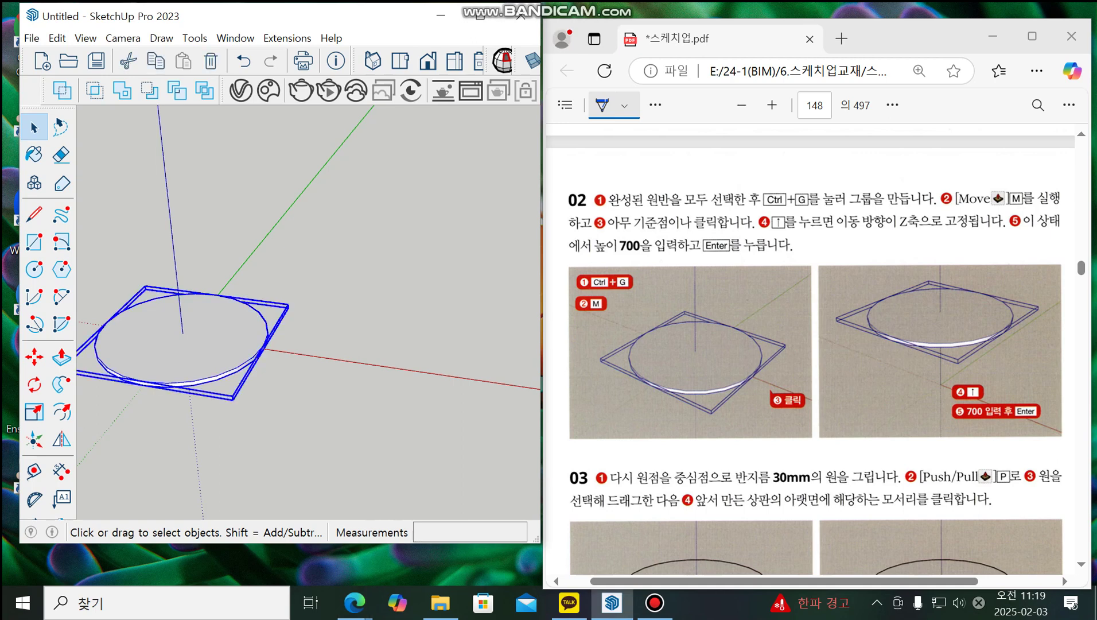
{"action": "key", "text": "m"}
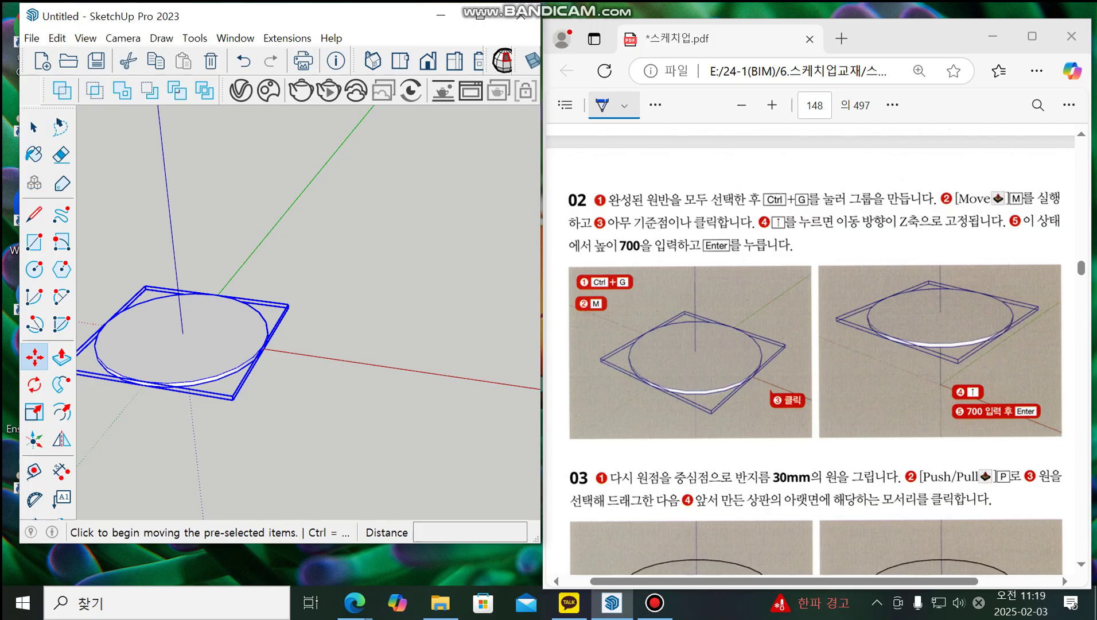
{"action": "left_click", "coordinate": [422, 362]}
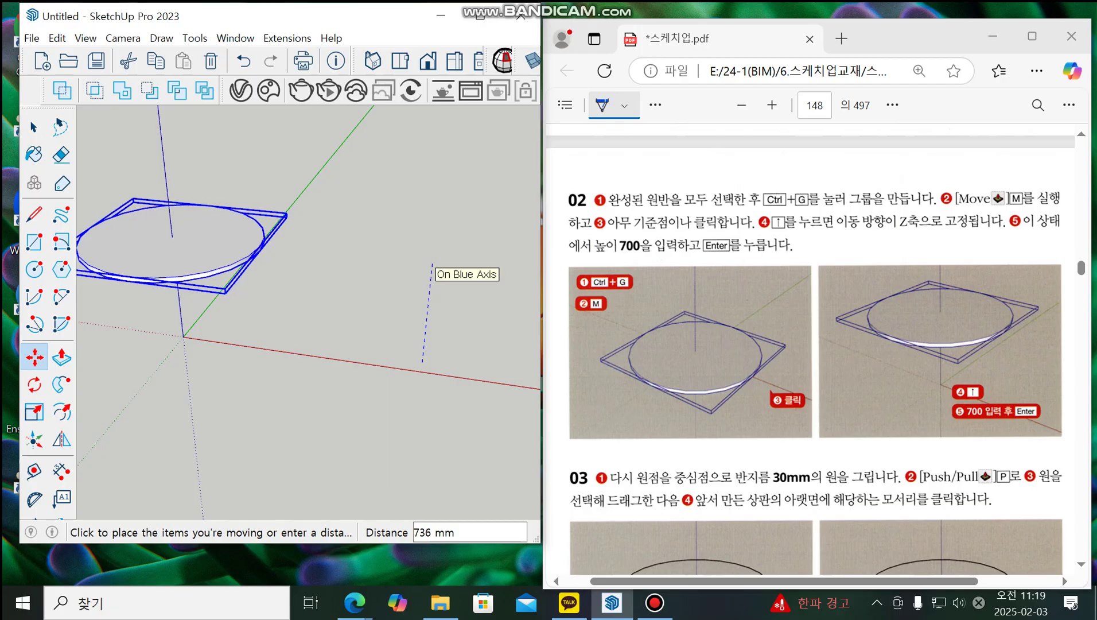
{"action": "type", "text": "700"}
{"action": "key", "text": "Return"}
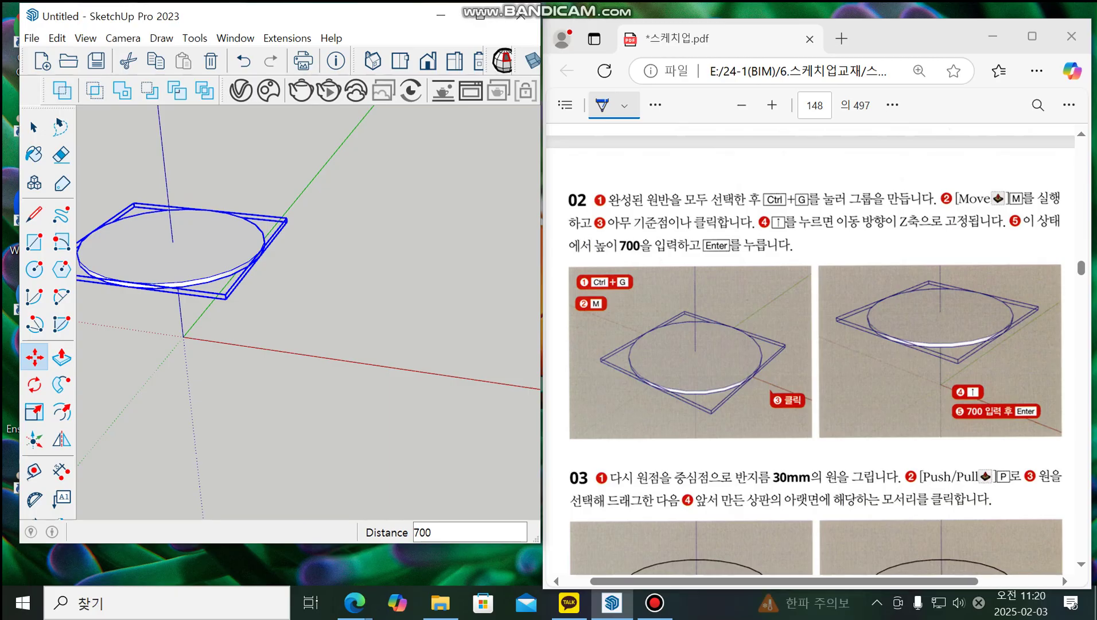
Step: In step 03 of the textbook PDF, circle the 30 mm radius, underline the tabletop's lower edge instruction and circle the picked edge point
{"action": "scroll", "coordinate": [814, 350], "scroll_direction": "down", "scroll_amount": 4}
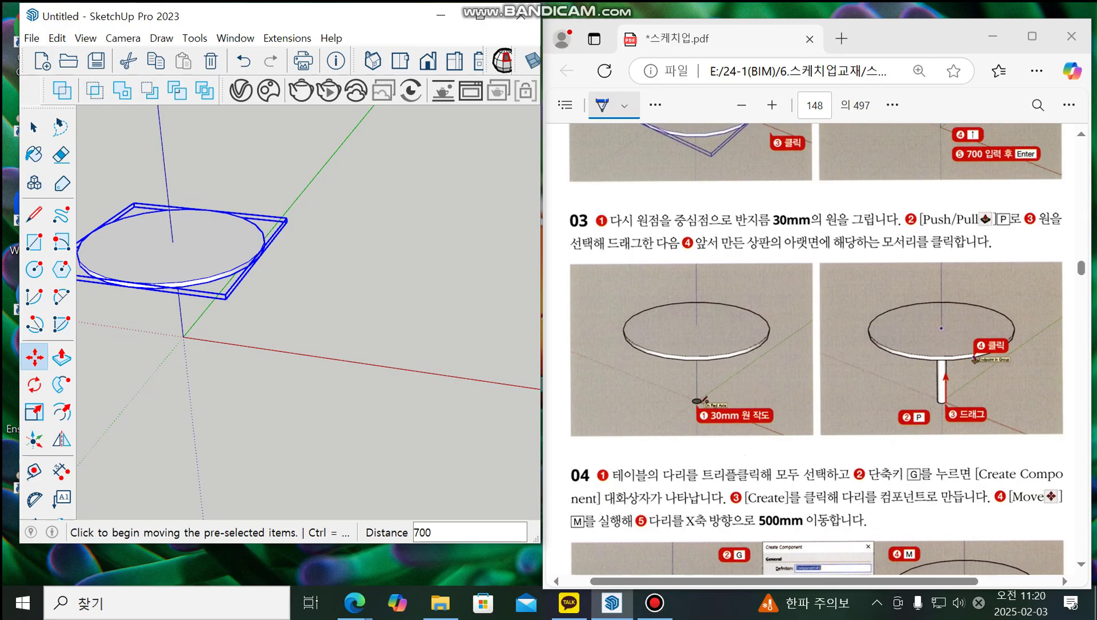
{"action": "mouse_move", "coordinate": [763, 232]}
{"action": "left_mouse_down"}
{"action": "mouse_move", "coordinate": [809, 219]}
{"action": "mouse_move", "coordinate": [755, 202]}
{"action": "mouse_move", "coordinate": [724, 214]}
{"action": "mouse_move", "coordinate": [783, 231]}
{"action": "left_mouse_up"}
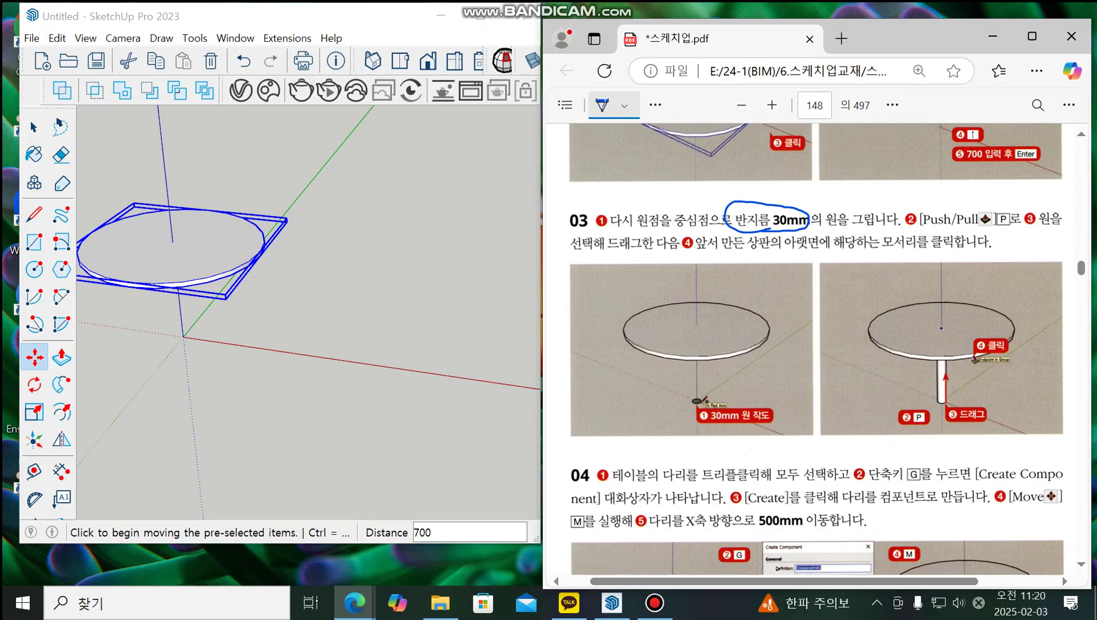
{"action": "left_click_drag", "start_coordinate": [695, 252], "coordinate": [918, 250]}
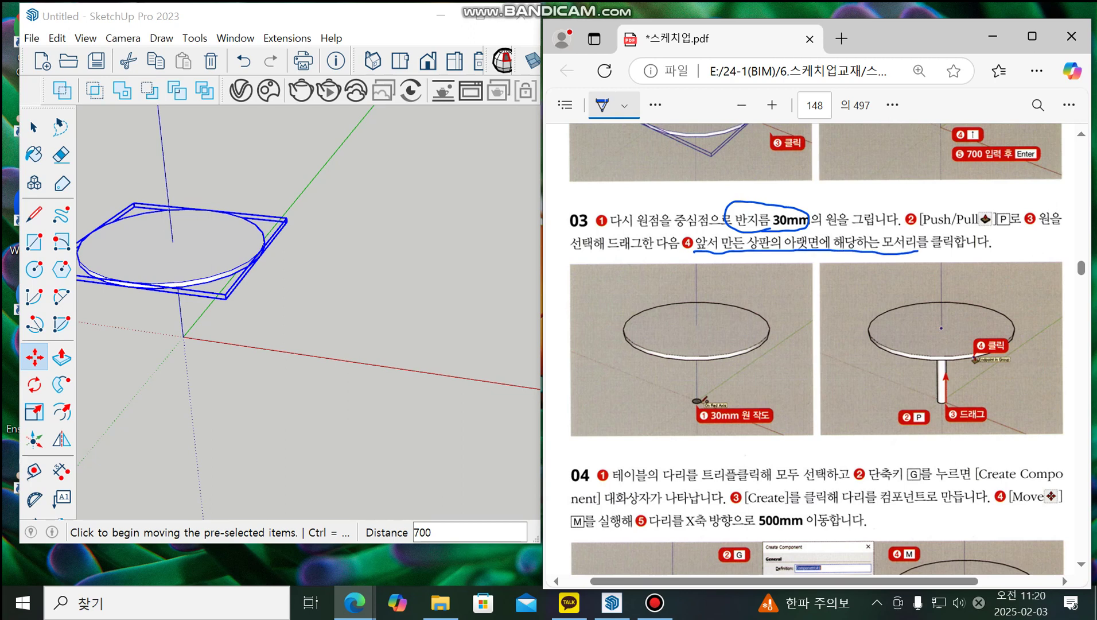
{"action": "mouse_move", "coordinate": [983, 360]}
{"action": "left_mouse_down"}
{"action": "mouse_move", "coordinate": [963, 364]}
{"action": "mouse_move", "coordinate": [965, 348]}
{"action": "mouse_move", "coordinate": [992, 368]}
{"action": "left_mouse_up"}
Step: In step 04 of the textbook PDF, underline the shortcut G, component, Move and X-axis wording and circle 500mm
{"action": "scroll", "coordinate": [817, 350], "scroll_direction": "down", "scroll_amount": 3}
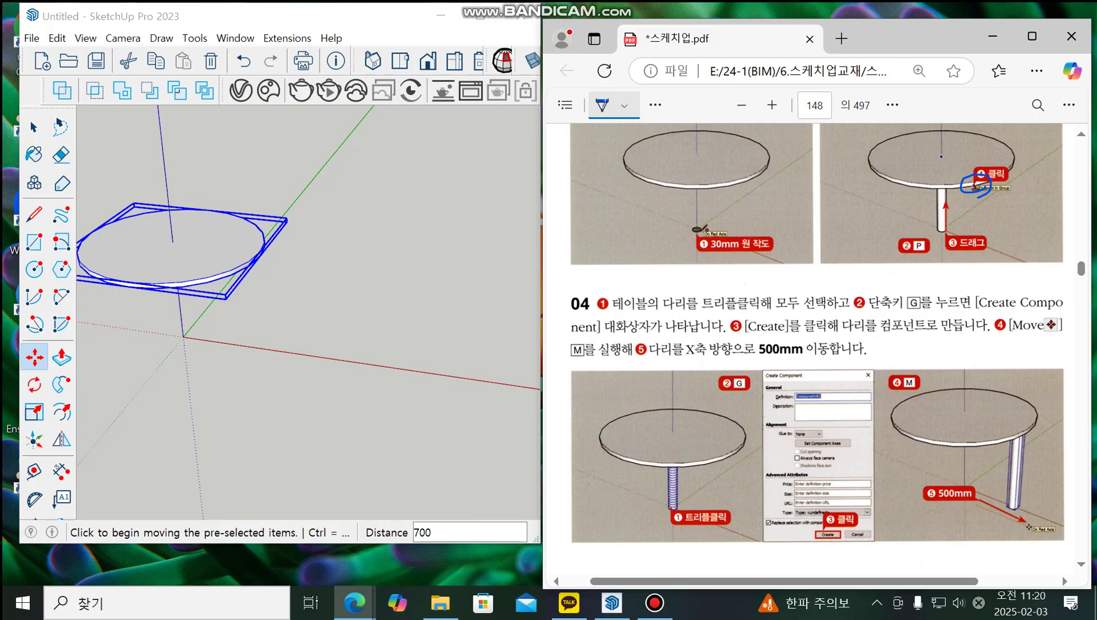
{"action": "mouse_move", "coordinate": [873, 313]}
{"action": "left_mouse_down"}
{"action": "mouse_move", "coordinate": [916, 308]}
{"action": "mouse_move", "coordinate": [907, 340]}
{"action": "mouse_move", "coordinate": [950, 338]}
{"action": "left_mouse_up"}
{"action": "left_click_drag", "start_coordinate": [1011, 332], "coordinate": [1054, 333]}
{"action": "left_click_drag", "start_coordinate": [673, 360], "coordinate": [723, 360]}
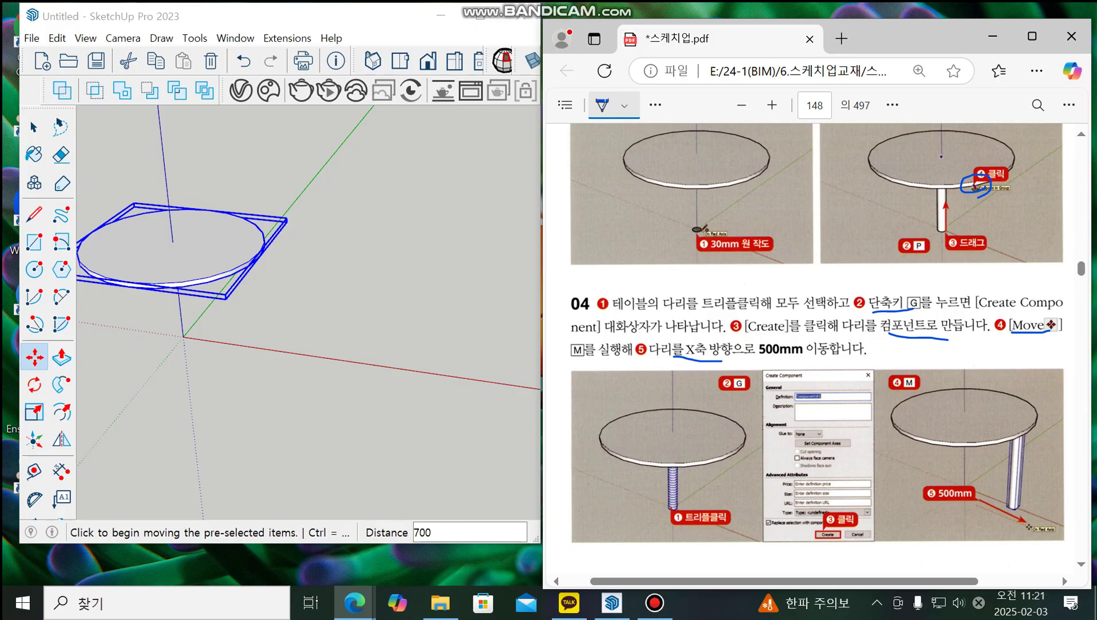
{"action": "mouse_move", "coordinate": [790, 355]}
{"action": "left_mouse_down"}
{"action": "mouse_move", "coordinate": [776, 332]}
{"action": "mouse_move", "coordinate": [799, 357]}
{"action": "left_mouse_up"}
Step: Switch to SketchUp and draw a circle of 30 mm radius centred on the origin
{"action": "key", "text": "alt+Tab"}
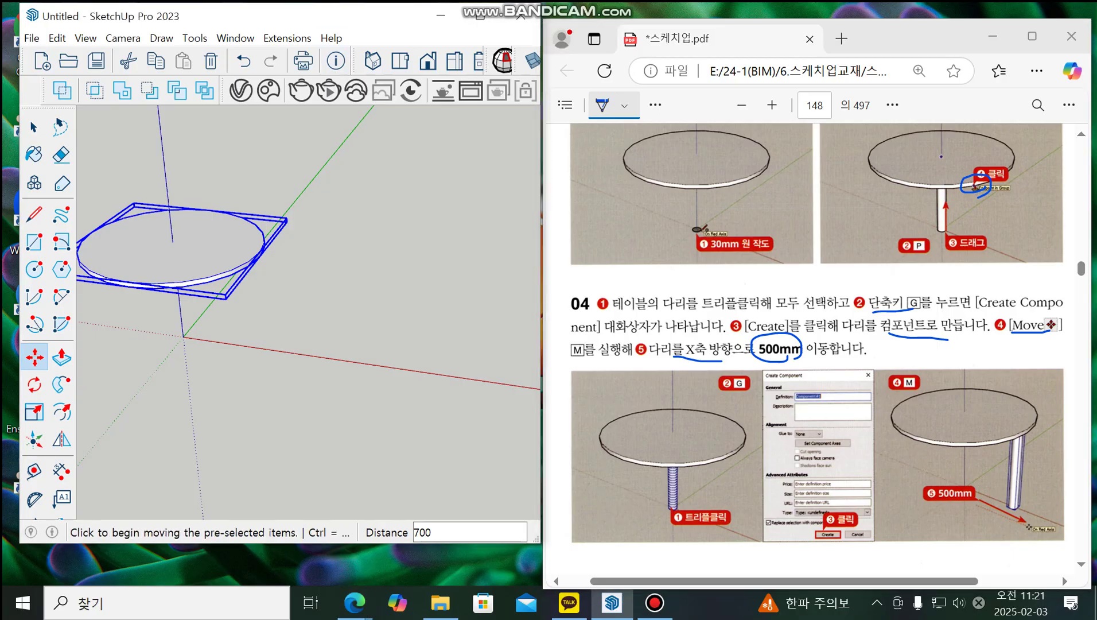
{"action": "key", "text": "c"}
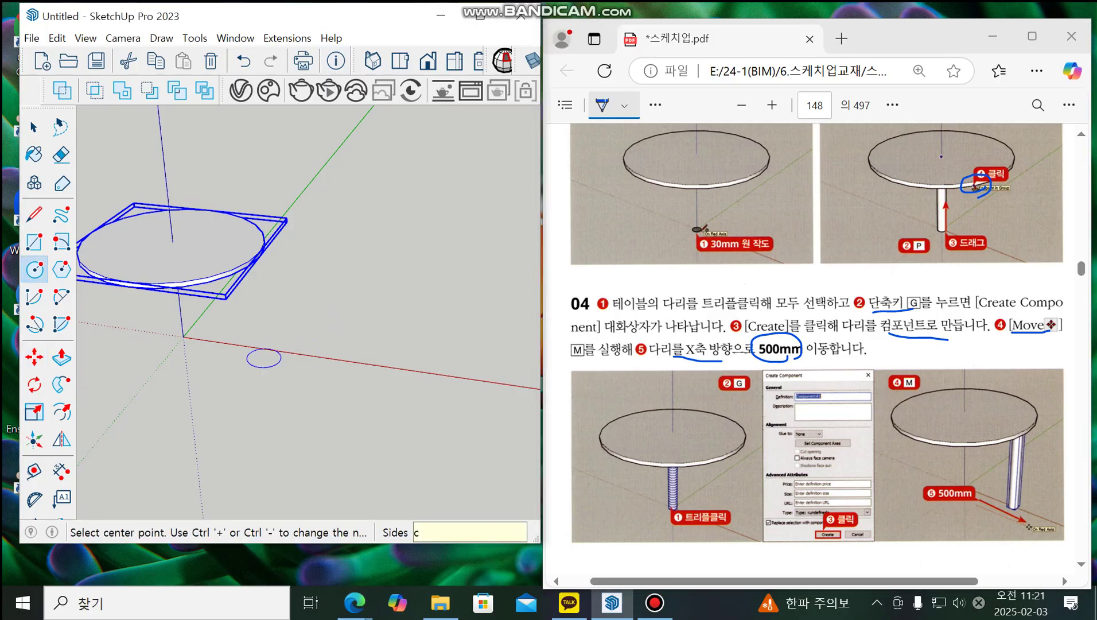
{"action": "left_click", "coordinate": [182, 337]}
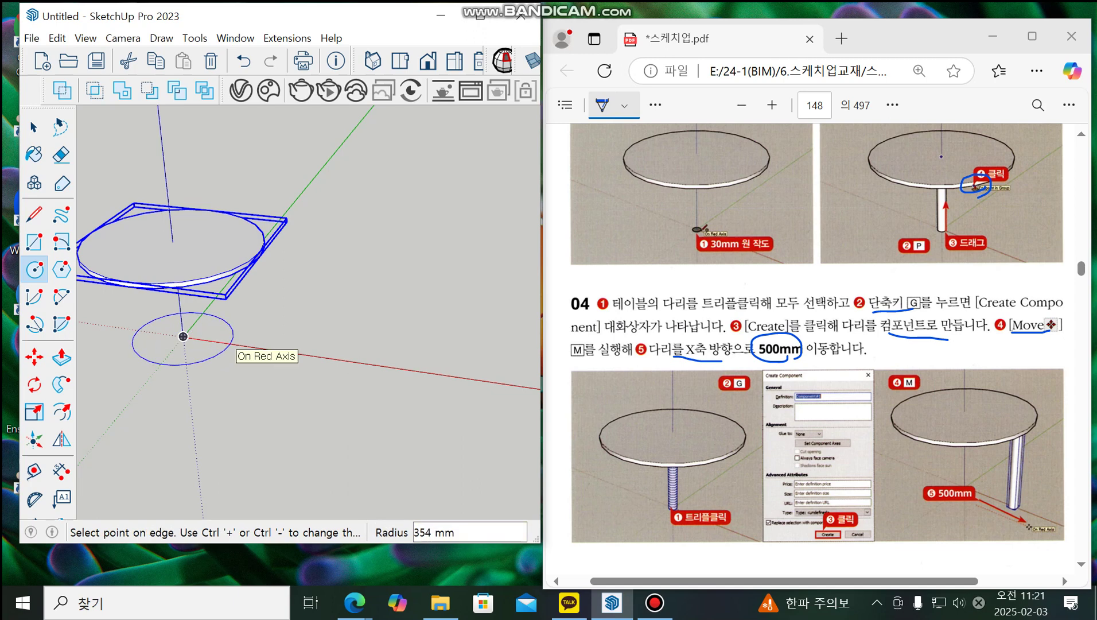
{"action": "type", "text": "30"}
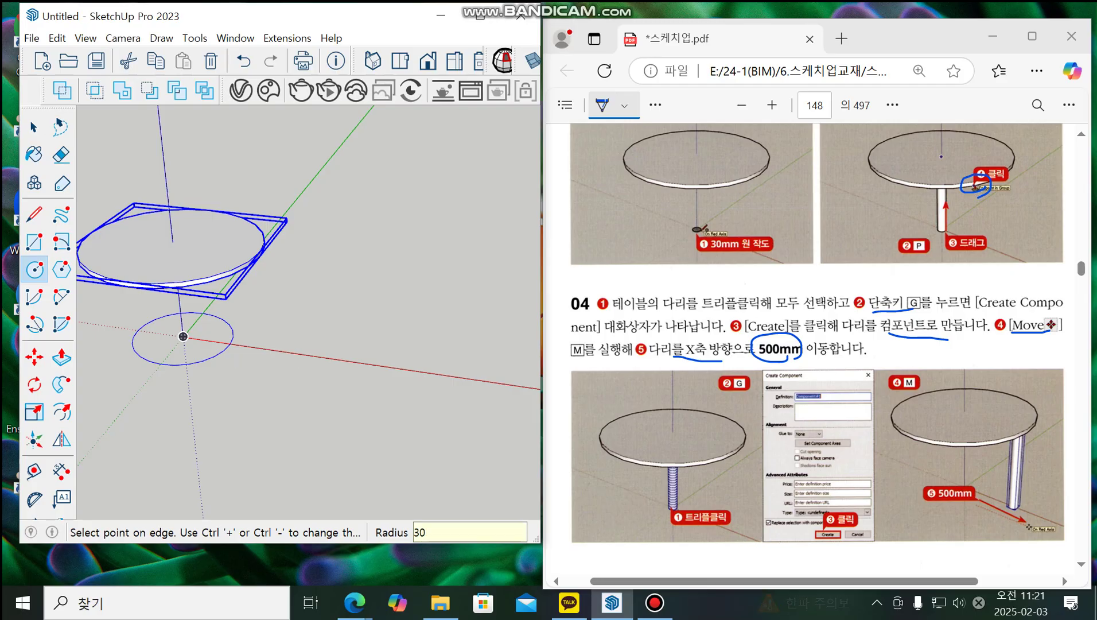
{"action": "key", "text": "Return"}
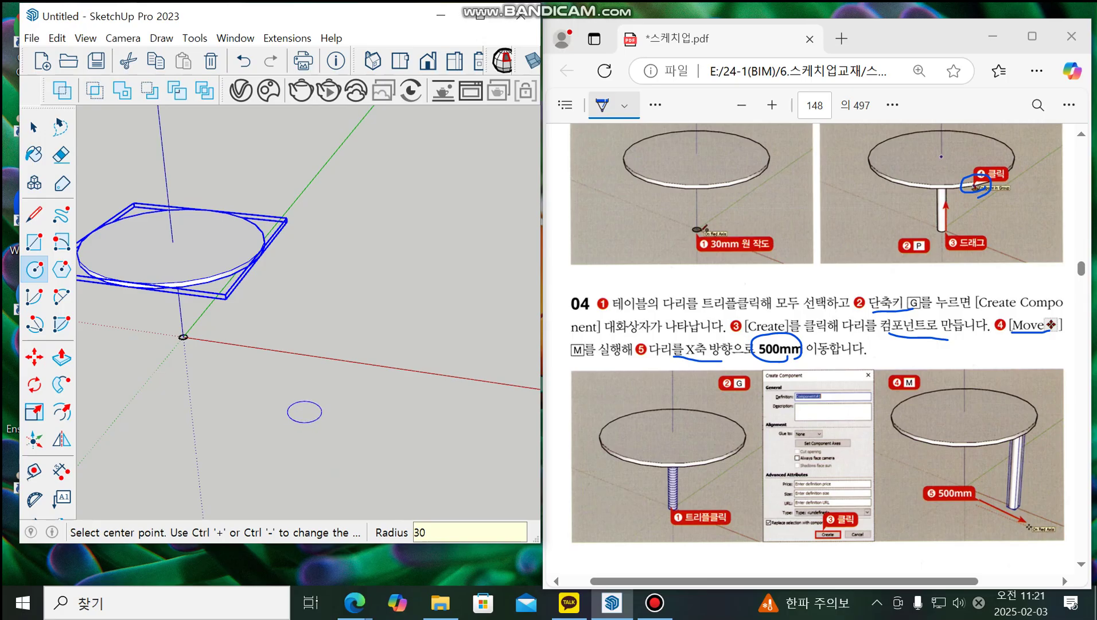
Step: Push/Pull the small circle up to the lower edge of the tabletop to form a leg
{"action": "key", "text": "p"}
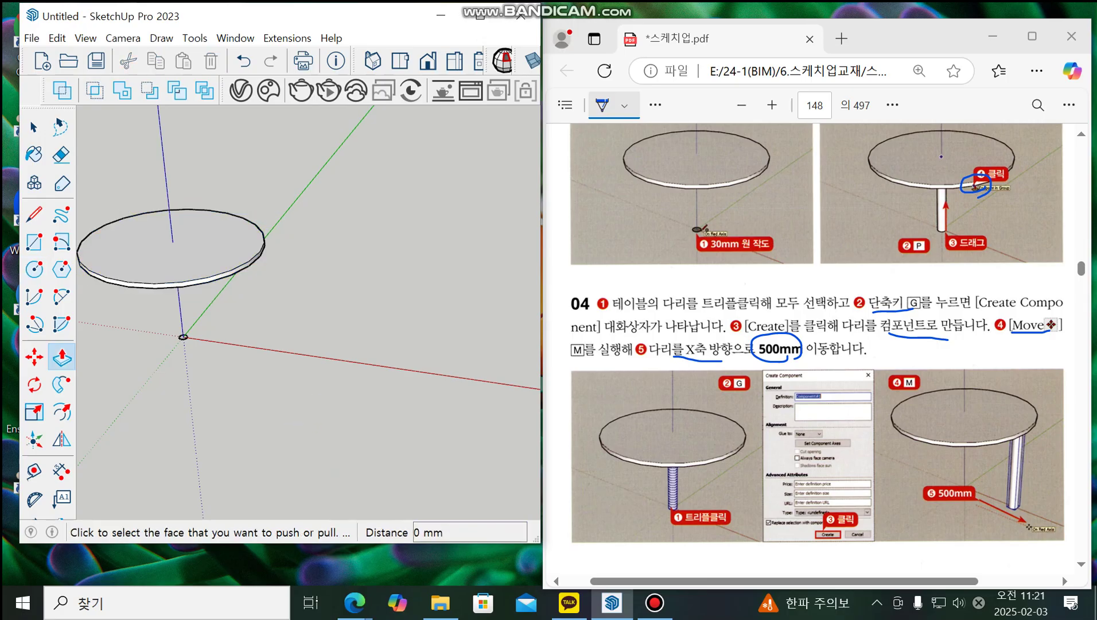
{"action": "scroll", "coordinate": [183, 337], "scroll_direction": "up", "scroll_amount": 3}
{"action": "left_click", "coordinate": [182, 337]}
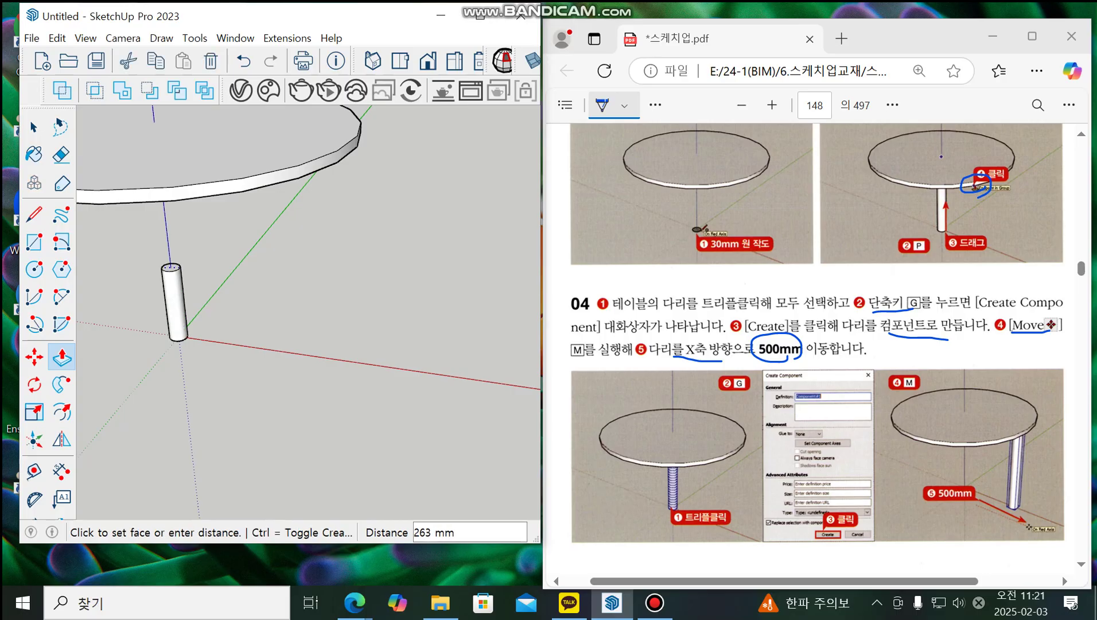
{"action": "scroll", "coordinate": [189, 275], "scroll_direction": "down", "scroll_amount": 2}
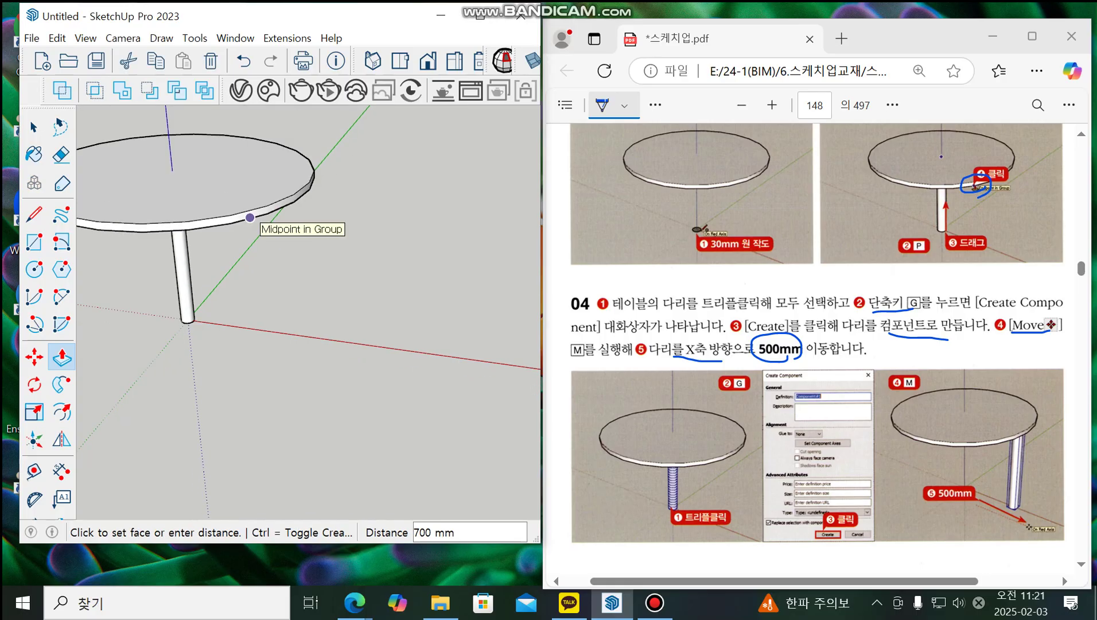
{"action": "left_click", "coordinate": [250, 217]}
{"action": "scroll", "coordinate": [459, 361], "scroll_direction": "down", "scroll_amount": 3}
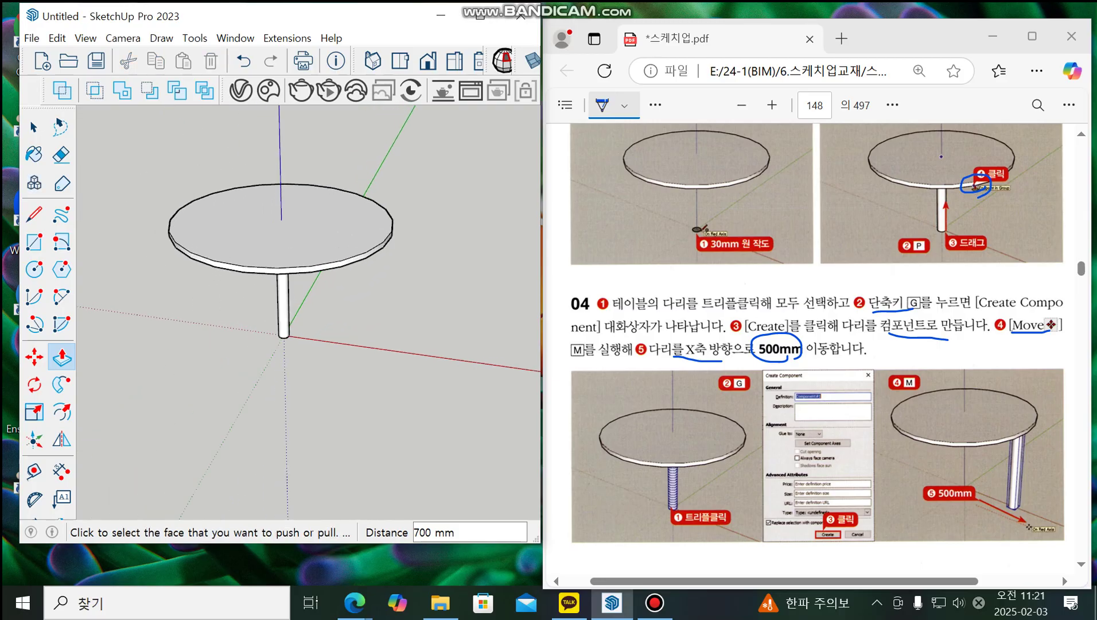
Step: Select all of the table leg's geometry and make it a component
{"action": "key", "text": "space"}
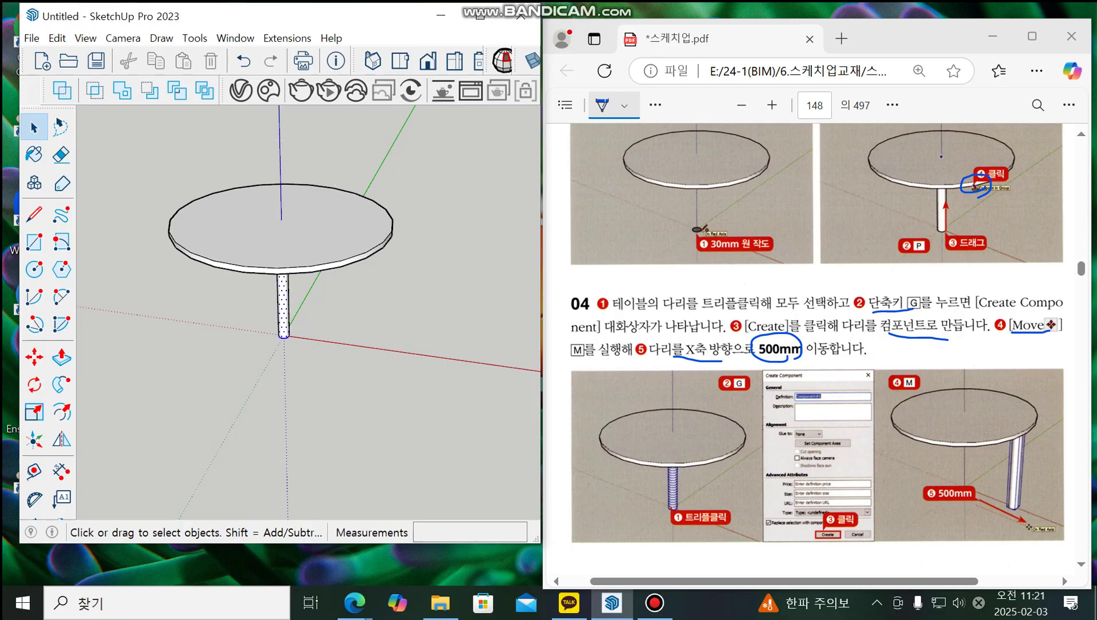
{"action": "triple_click", "coordinate": [283, 304]}
{"action": "key", "text": "g"}
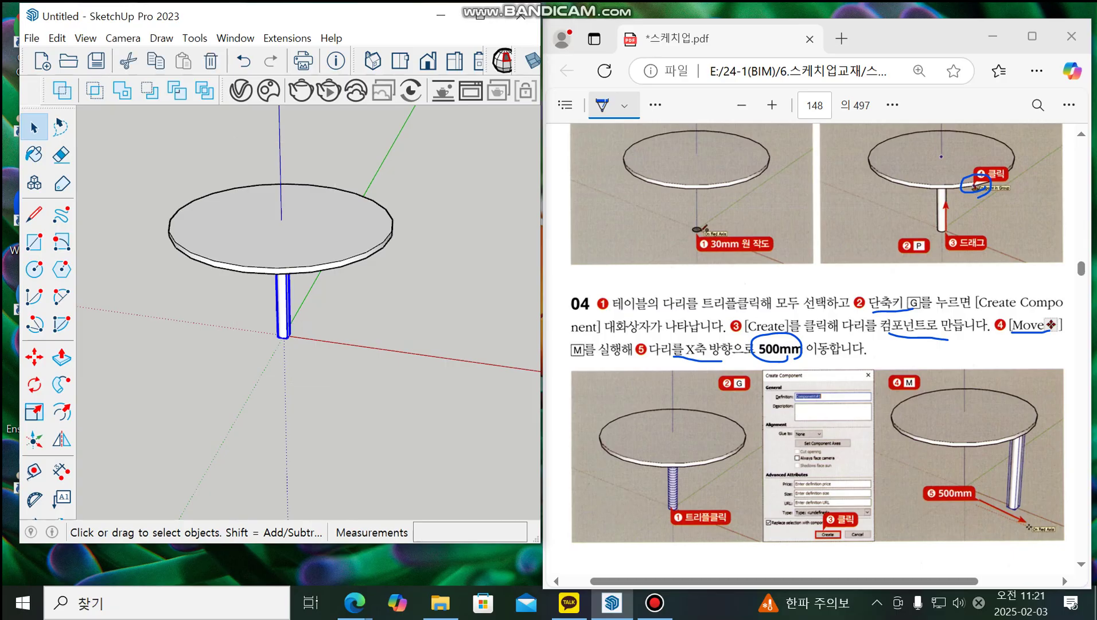
Step: Move the leg component 500 mm along the red axis from the centre of the table
{"action": "key", "text": "m"}
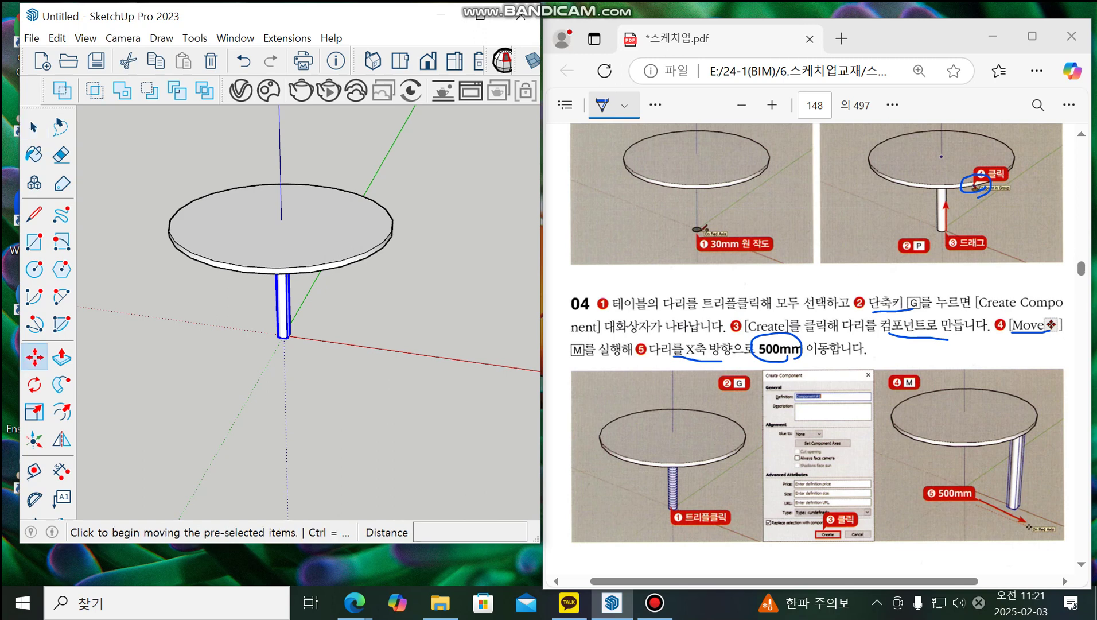
{"action": "left_click", "coordinate": [303, 403]}
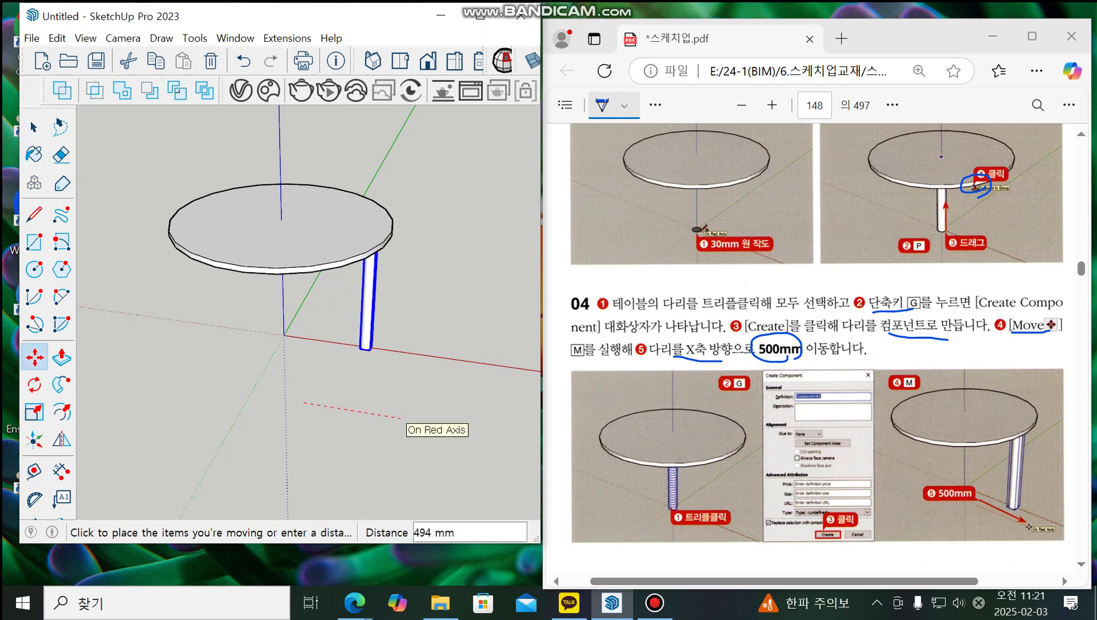
{"action": "type", "text": "500"}
{"action": "key", "text": "Return"}
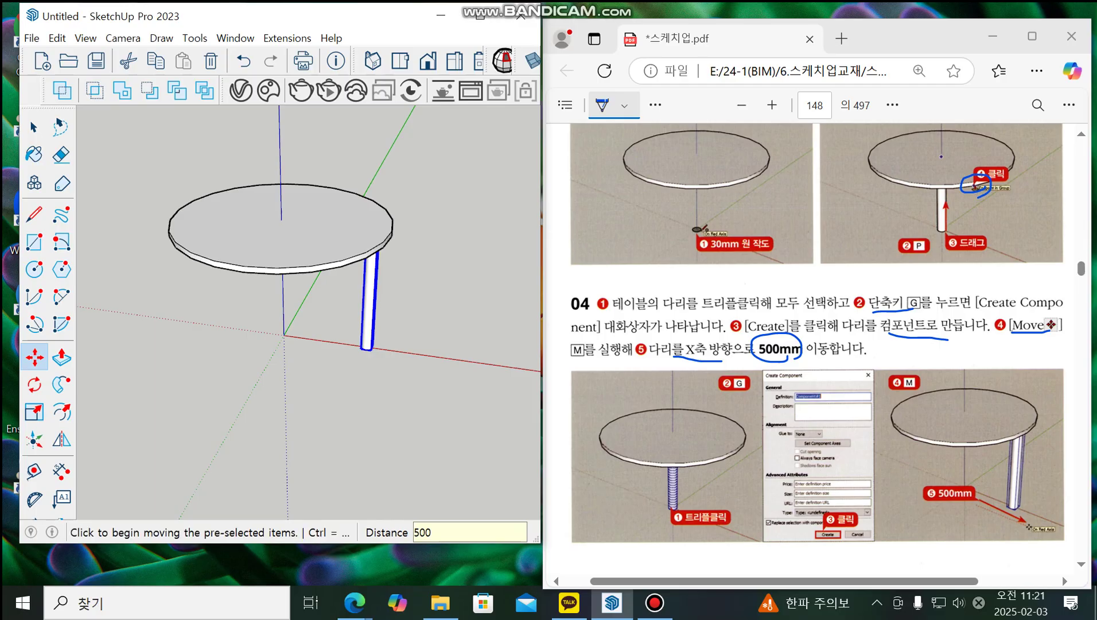
Step: Rotate a copy of the selected leg component 90 degrees about the origin, starting from the red axis
{"action": "key", "text": "alt+Tab"}
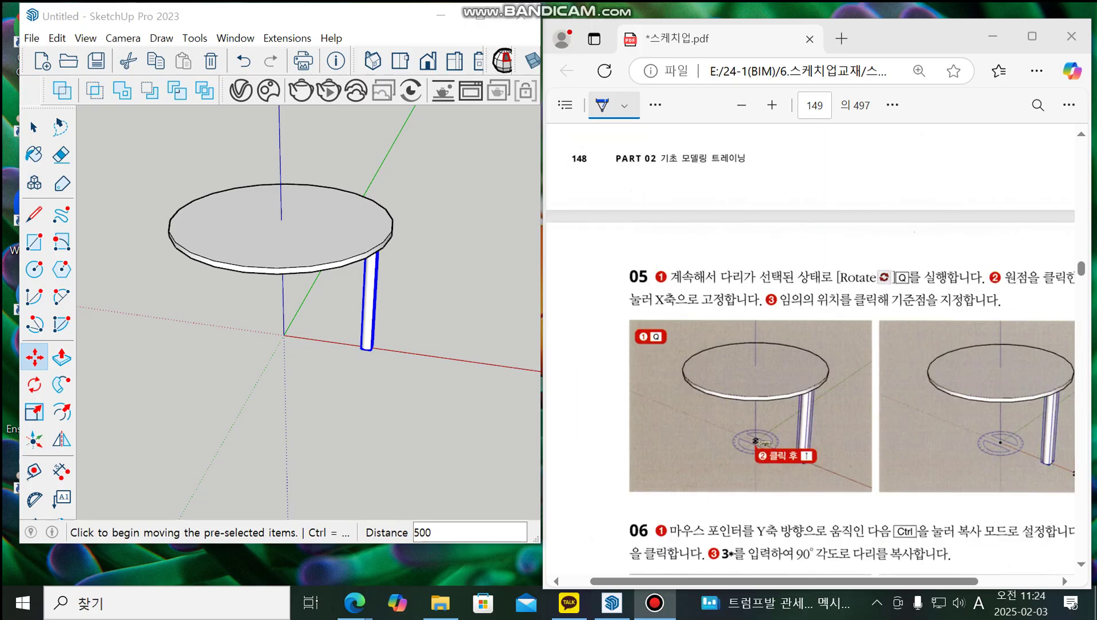
{"action": "key", "text": "alt+Tab"}
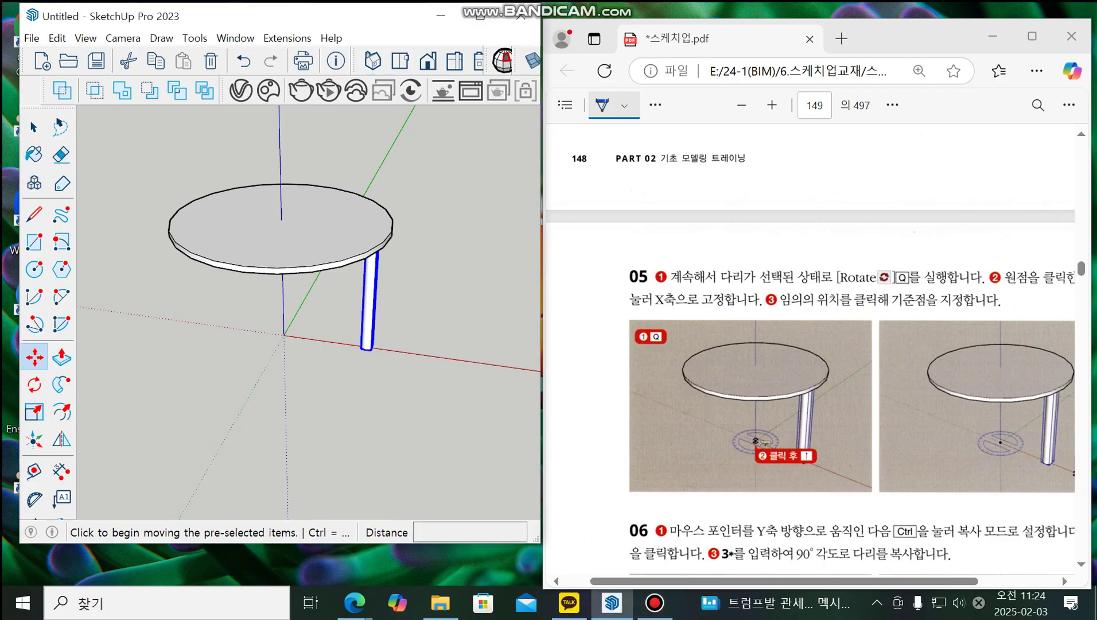
{"action": "key", "text": "r"}
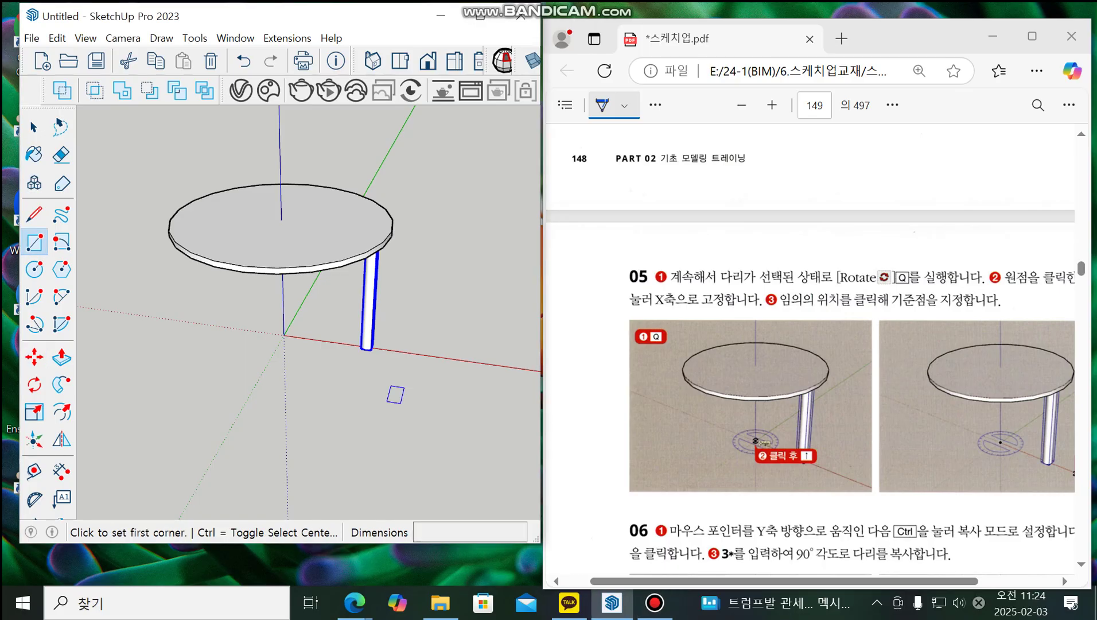
{"action": "middle_click_drag", "start_coordinate": [392, 396], "coordinate": [388, 389]}
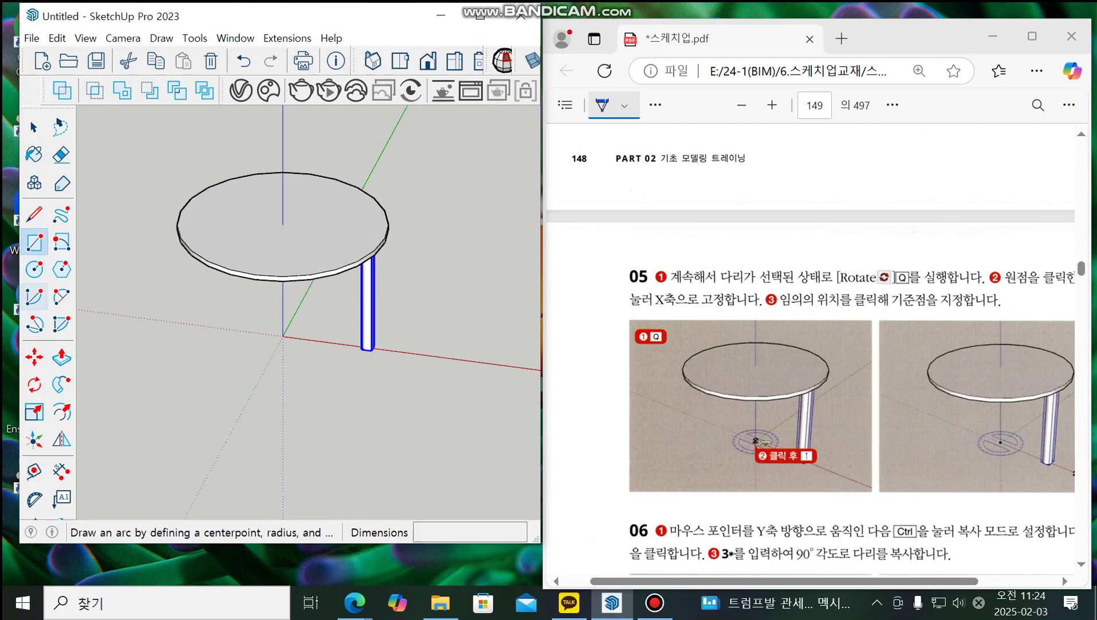
{"action": "left_click", "coordinate": [35, 384]}
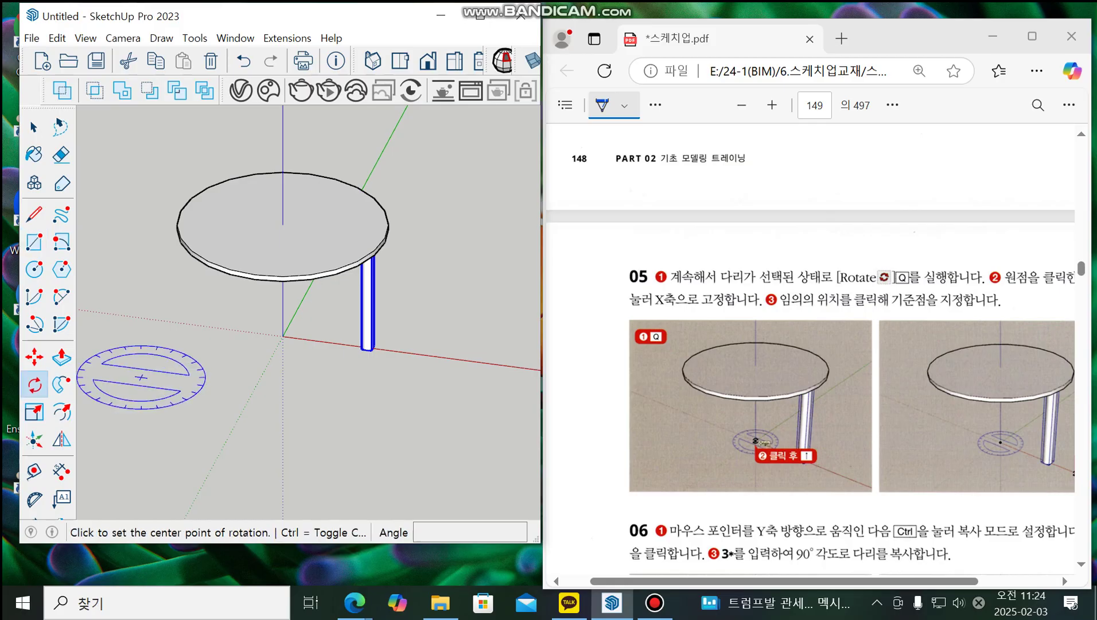
{"action": "left_click", "coordinate": [282, 336]}
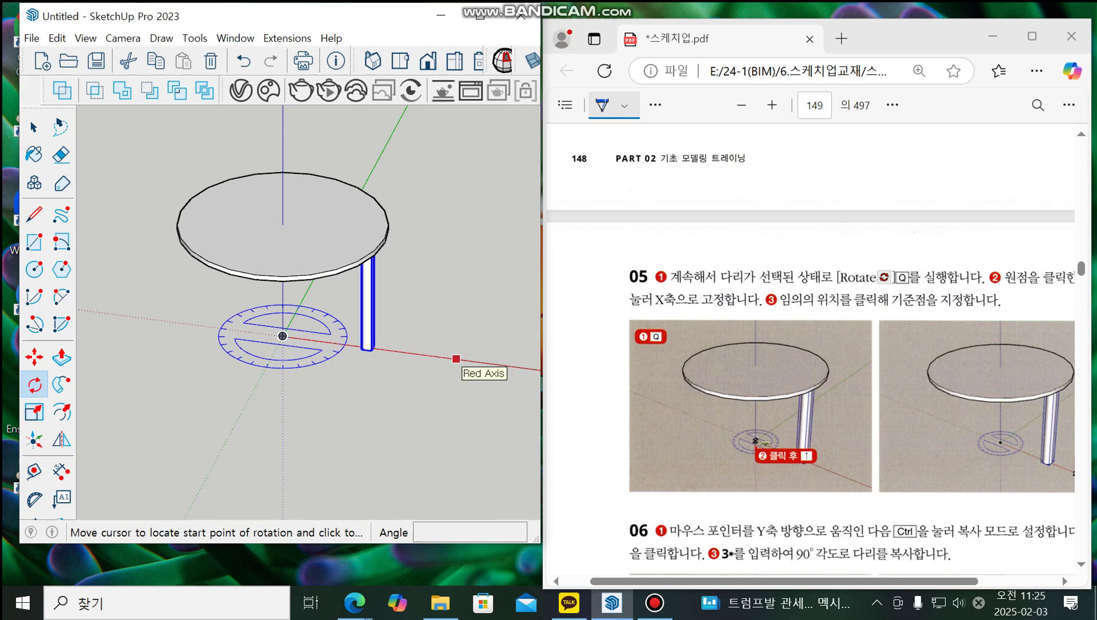
{"action": "left_click", "coordinate": [457, 359]}
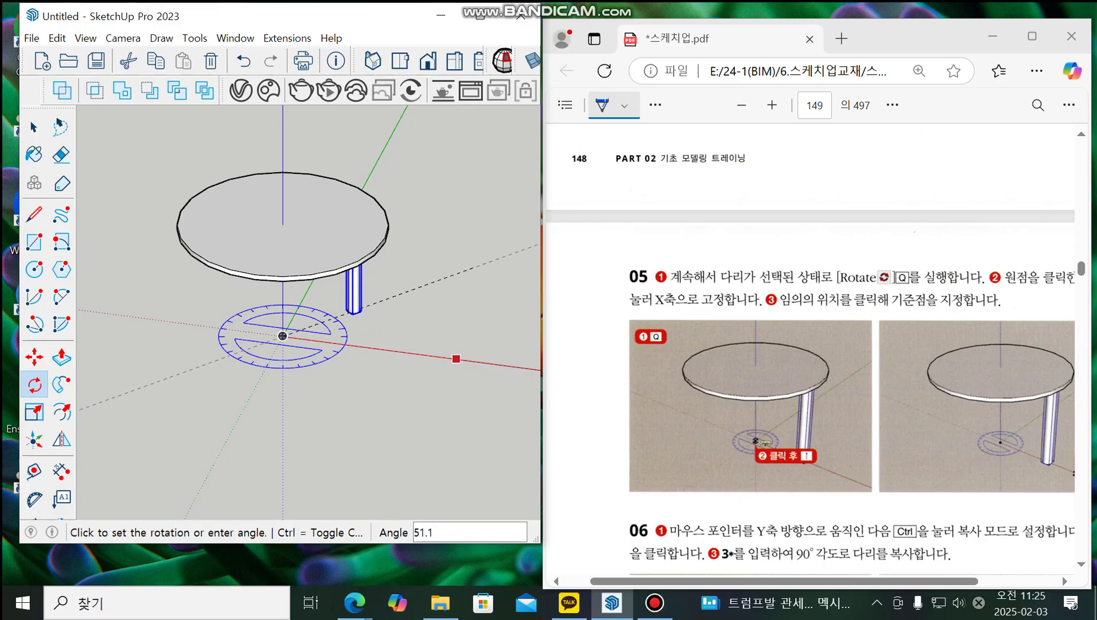
{"action": "key", "text": "ctrl"}
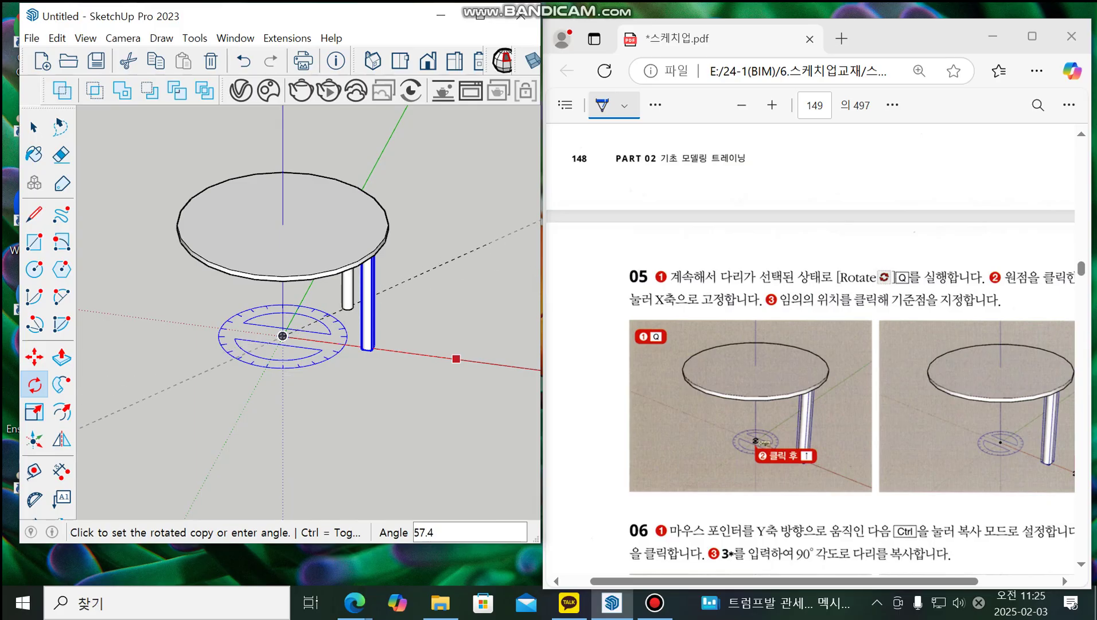
{"action": "type", "text": "90"}
{"action": "key", "text": "Return"}
Step: Multiply the rotated leg copy with *3 to space legs evenly around the table
{"action": "type", "text": "*"}
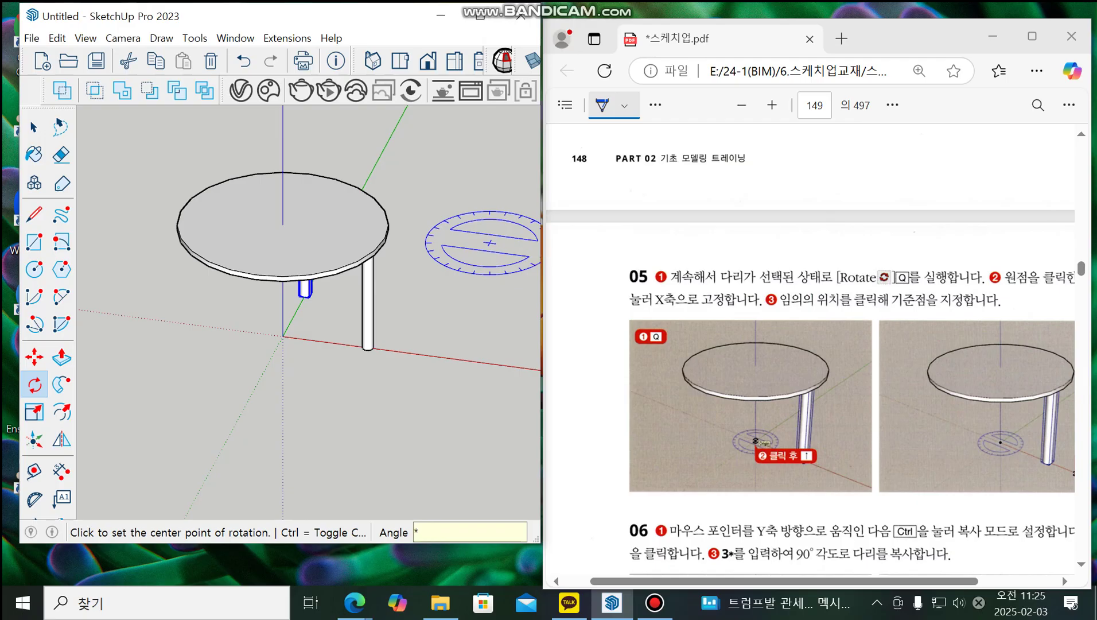
{"action": "type", "text": "3"}
{"action": "key", "text": "Return"}
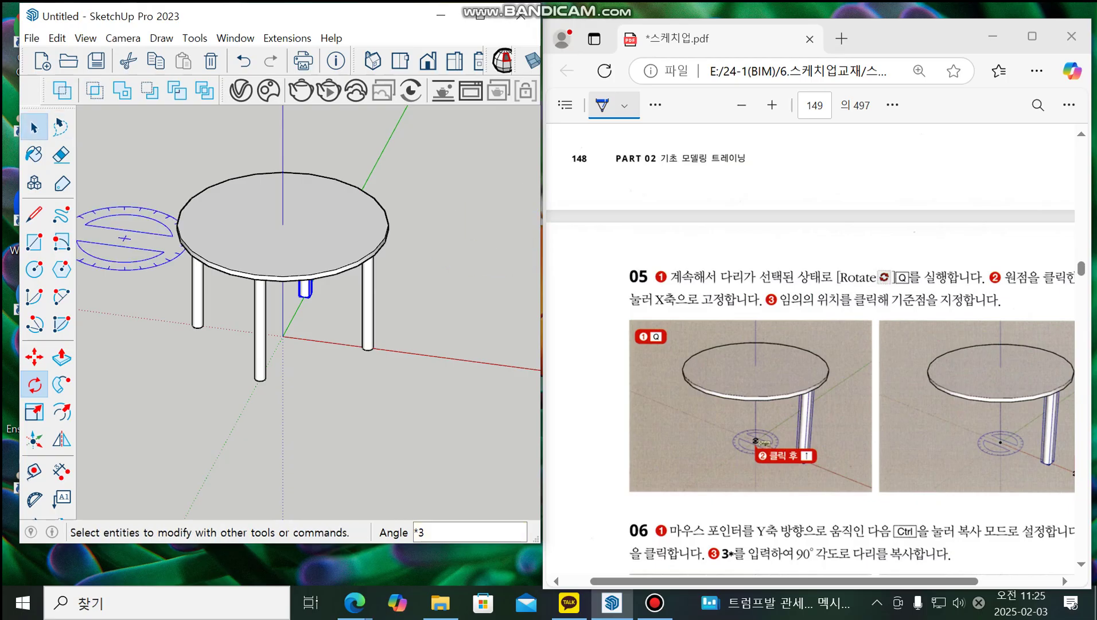
{"action": "left_click", "coordinate": [34, 127]}
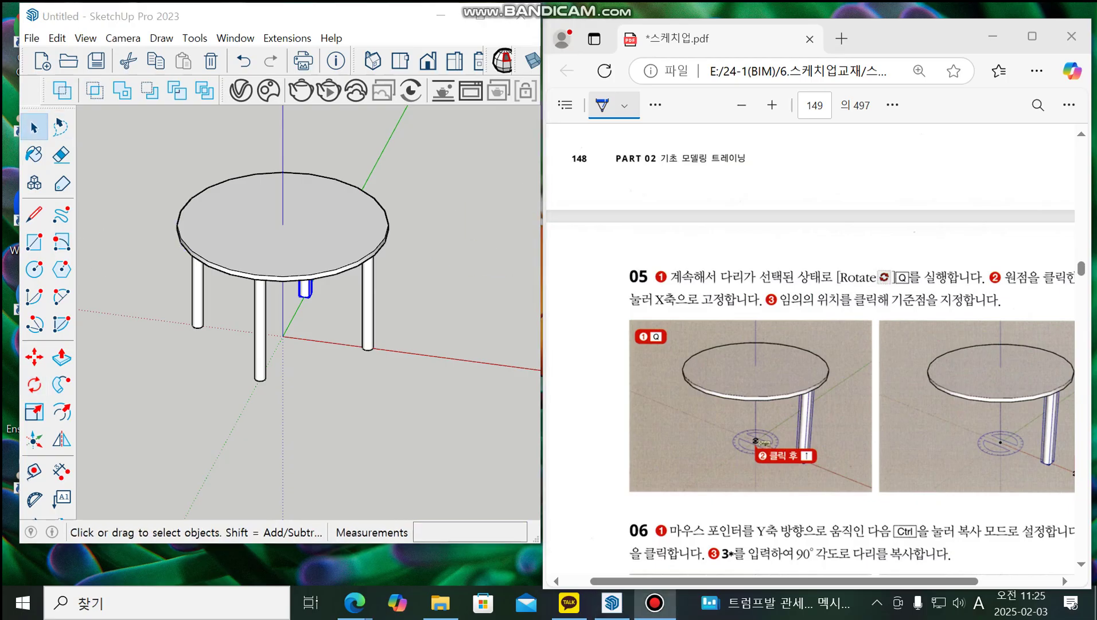
Step: Switch back to SketchUp, open the leg component on the red axis for editing and select its bottom face
{"action": "scroll", "coordinate": [810, 353], "scroll_direction": "down", "scroll_amount": 5}
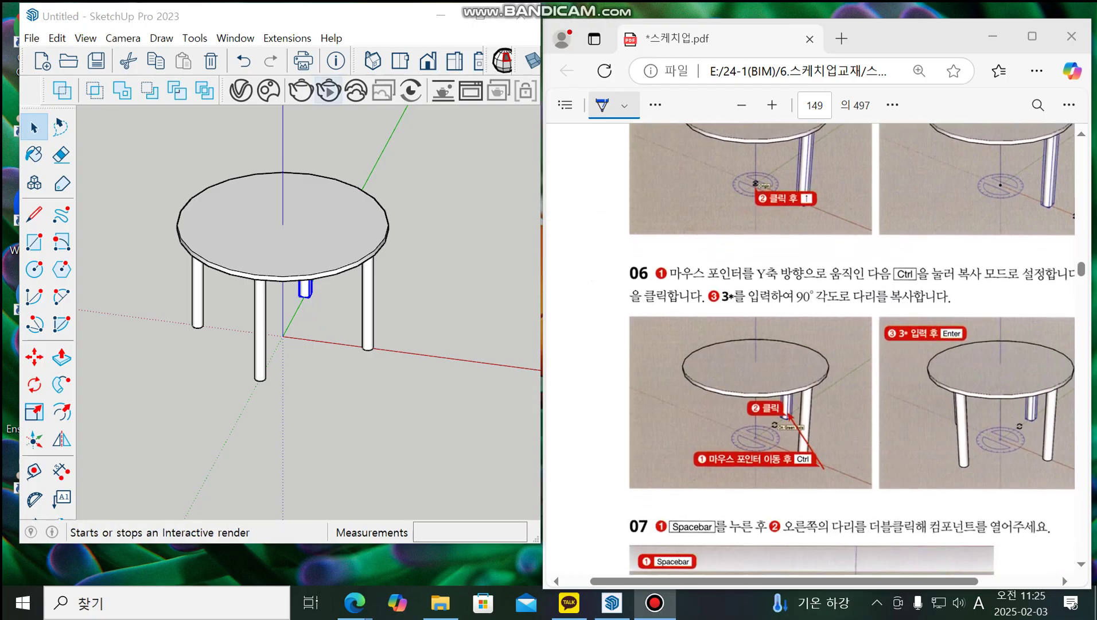
{"action": "left_click", "coordinate": [401, 15]}
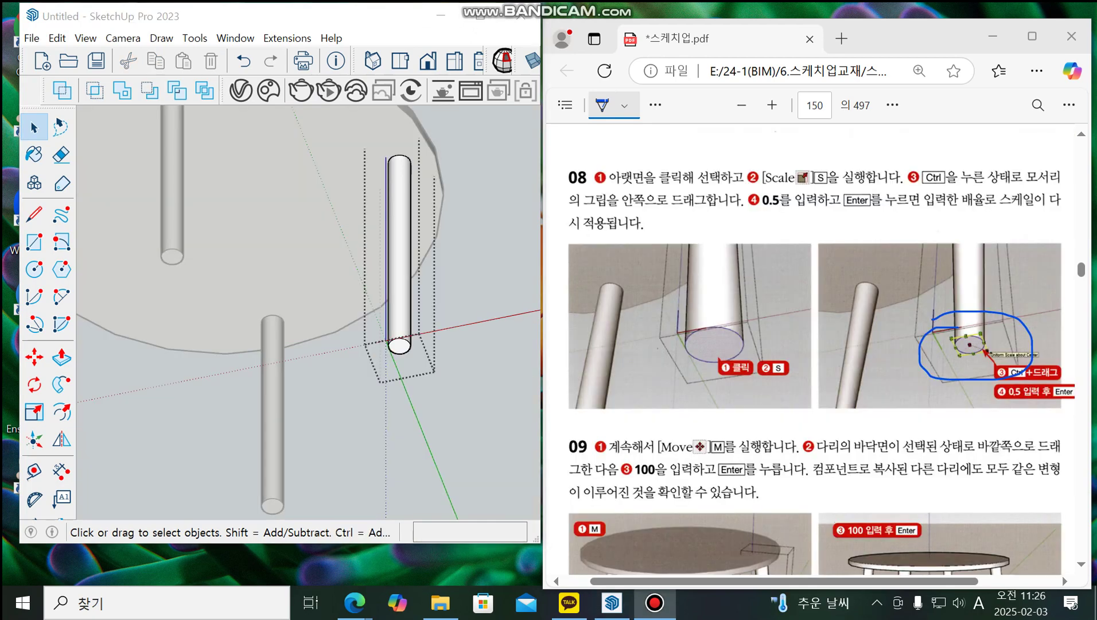
{"action": "key", "text": "Escape"}
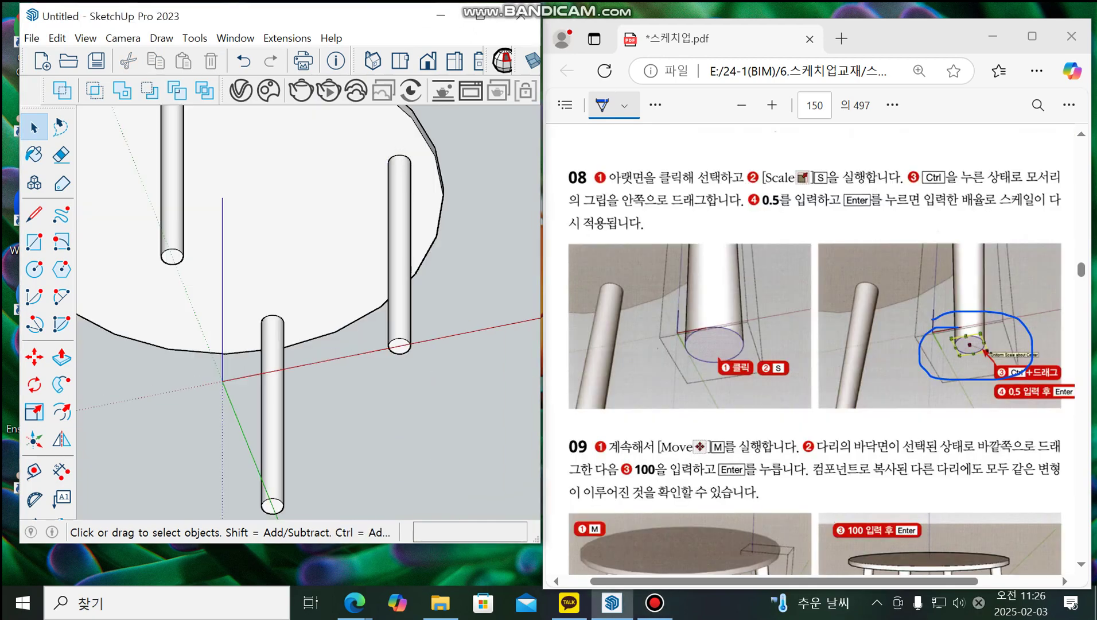
{"action": "key", "text": "Return"}
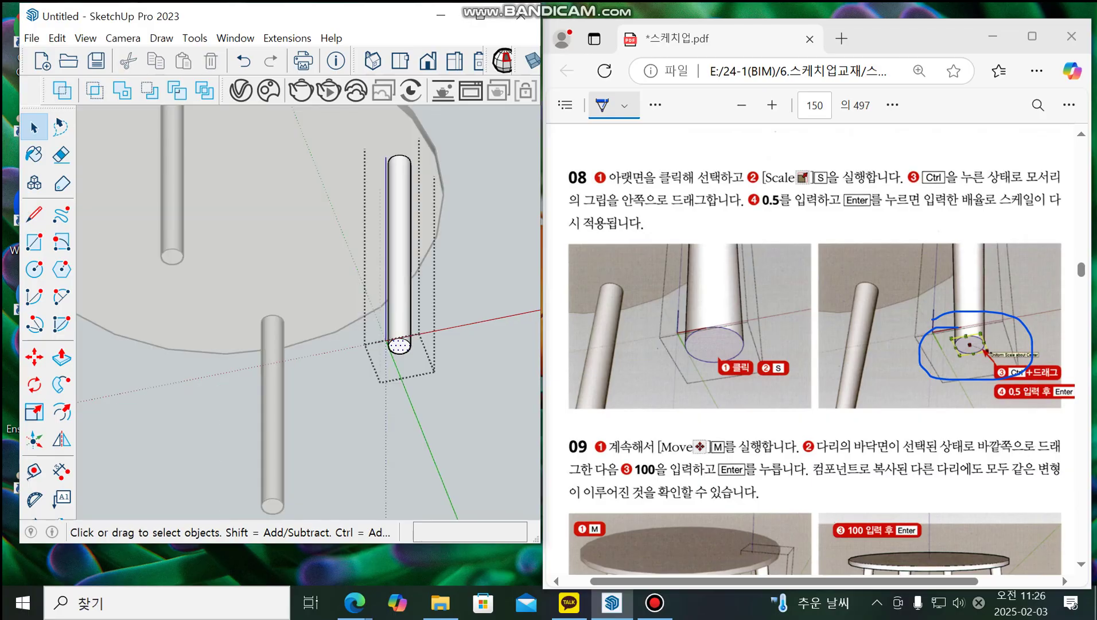
{"action": "left_click", "coordinate": [400, 346]}
{"action": "scroll", "coordinate": [400, 345], "scroll_direction": "up", "scroll_amount": 5}
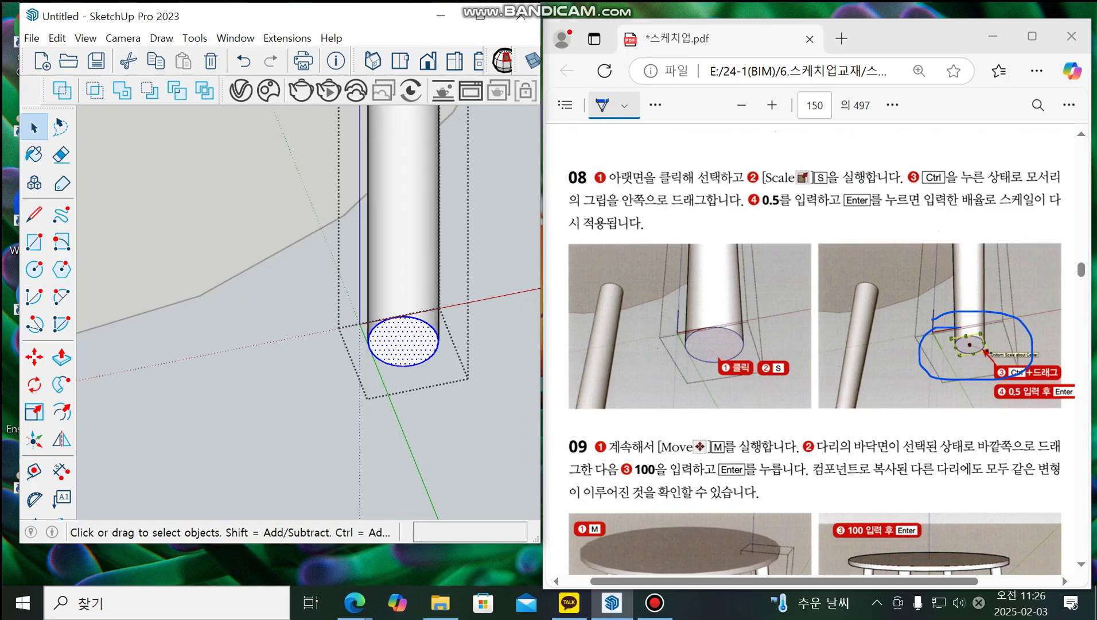
Step: Scale the leg's bottom face uniformly about its centre by 0.5 and close the component
{"action": "left_click", "coordinate": [35, 412]}
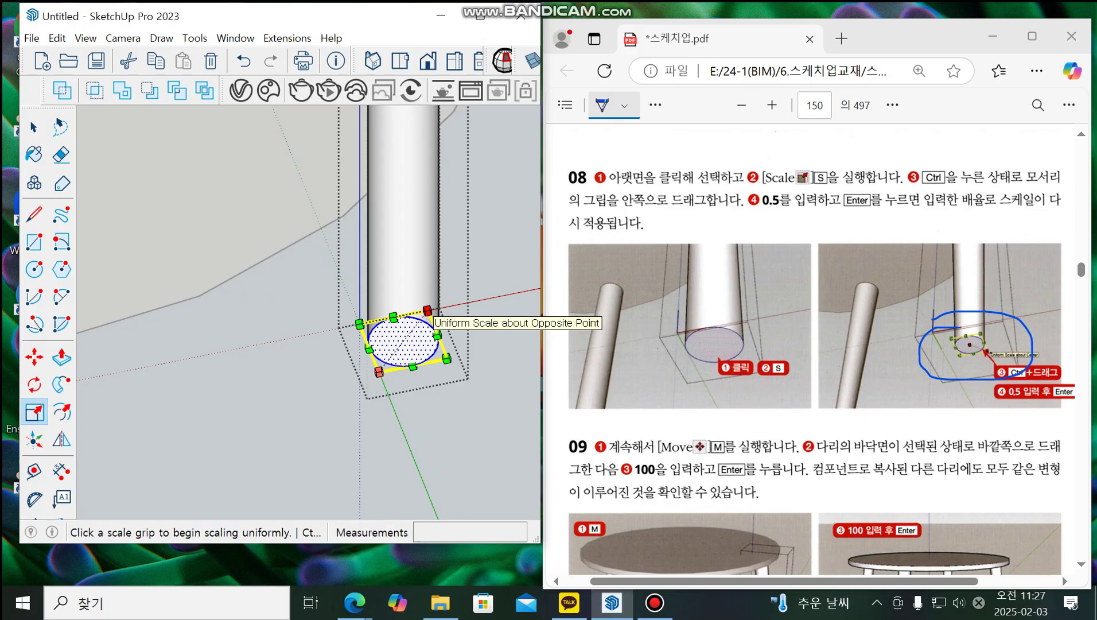
{"action": "left_click_drag", "start_coordinate": [427, 311], "coordinate": [418, 322]}
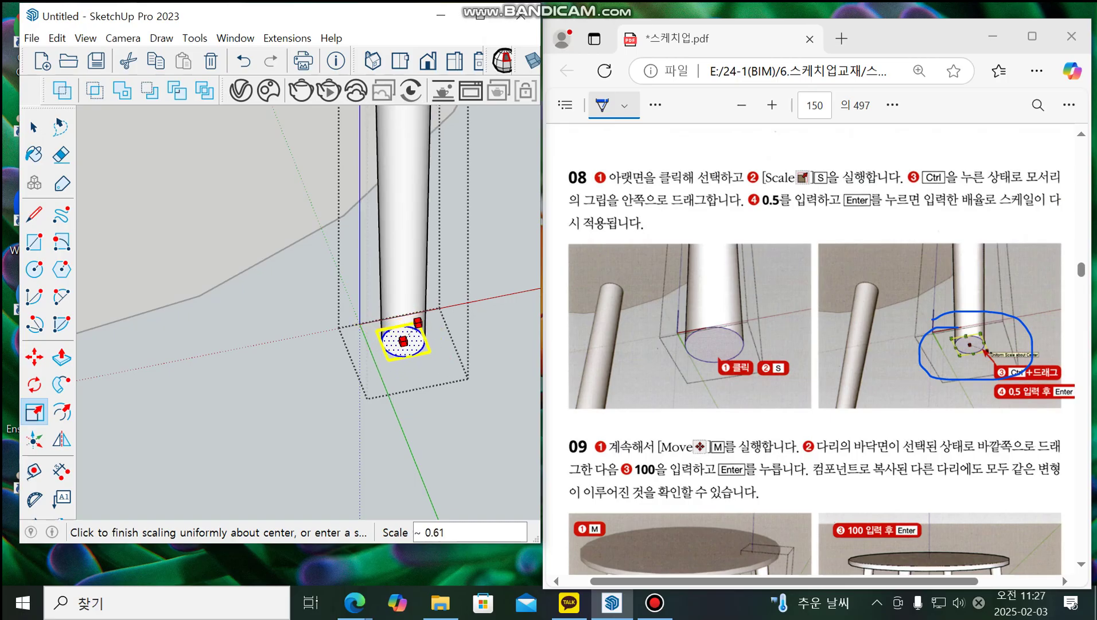
{"action": "type", "text": "0.5"}
{"action": "key", "text": "Return"}
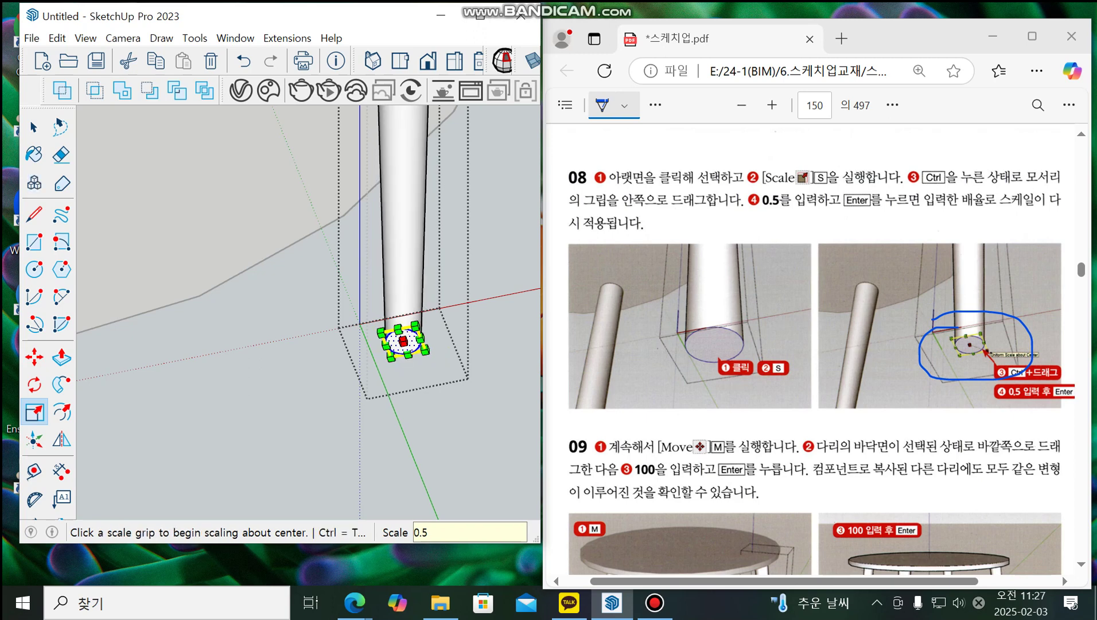
{"action": "key", "text": "space"}
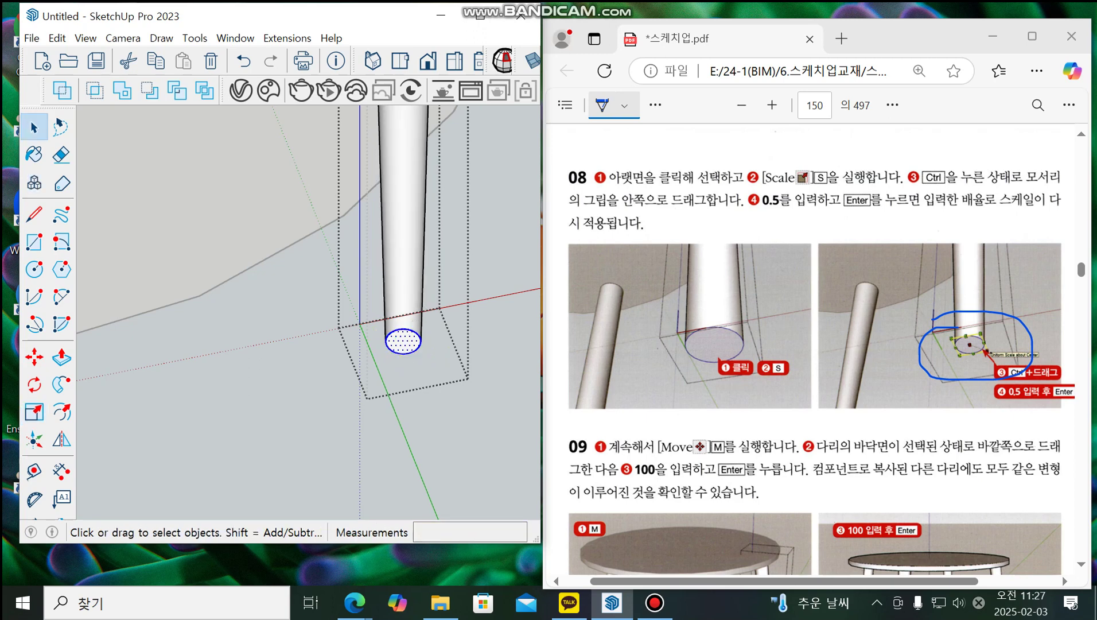
{"action": "key", "text": "Escape"}
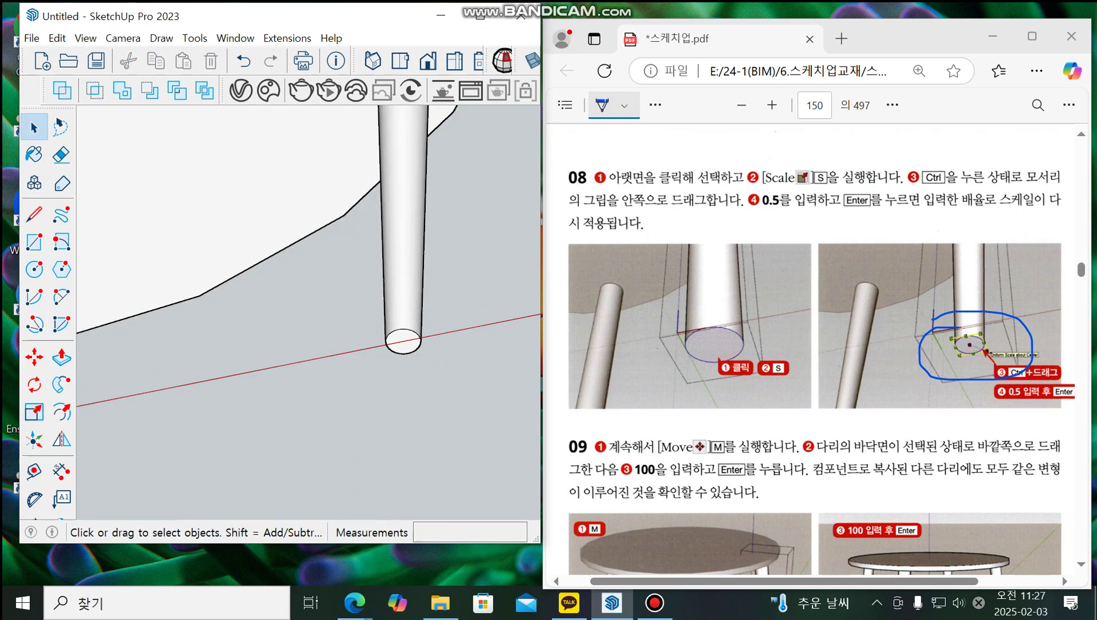